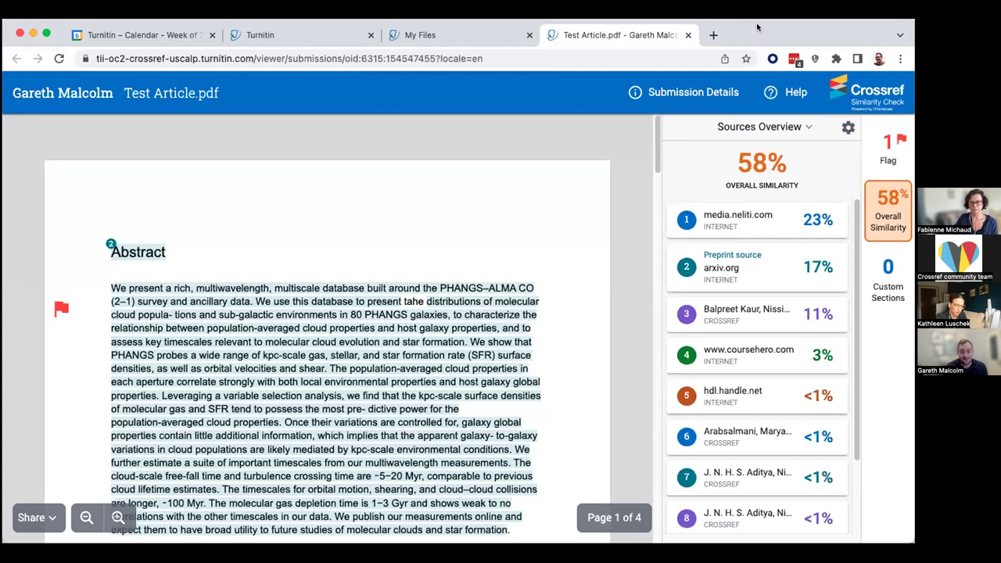
Open the arxiv.org preprint match from the highlighted abstract and compare its matched source text with the article.
scroll(488, 196, down, 1)
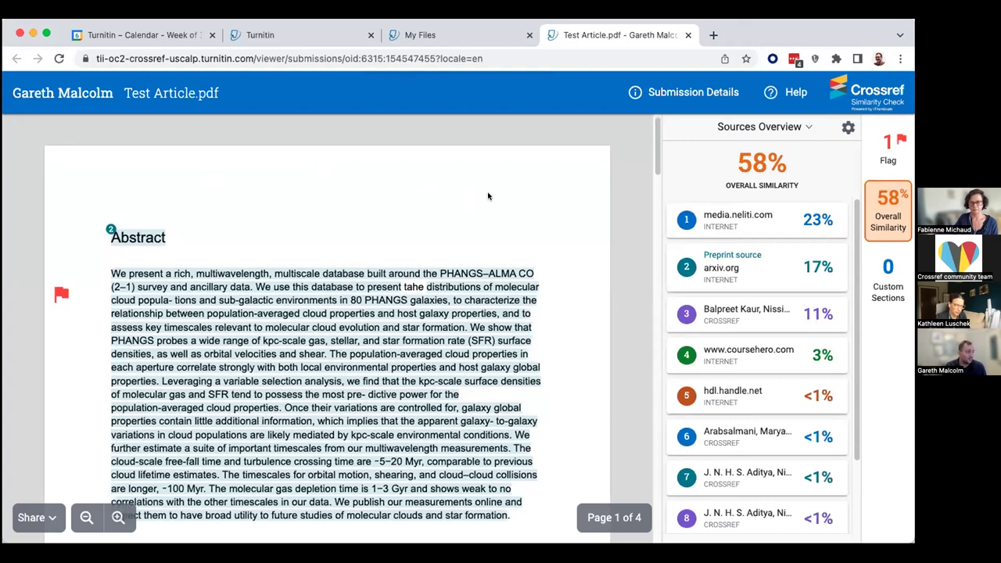
scroll(493, 193, up, 1)
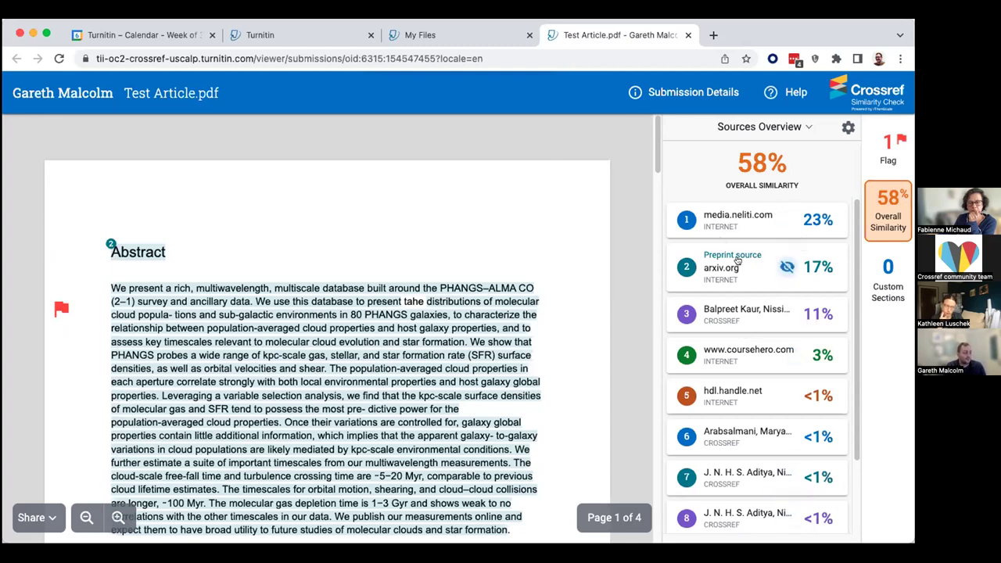
scroll(195, 191, down, 3)
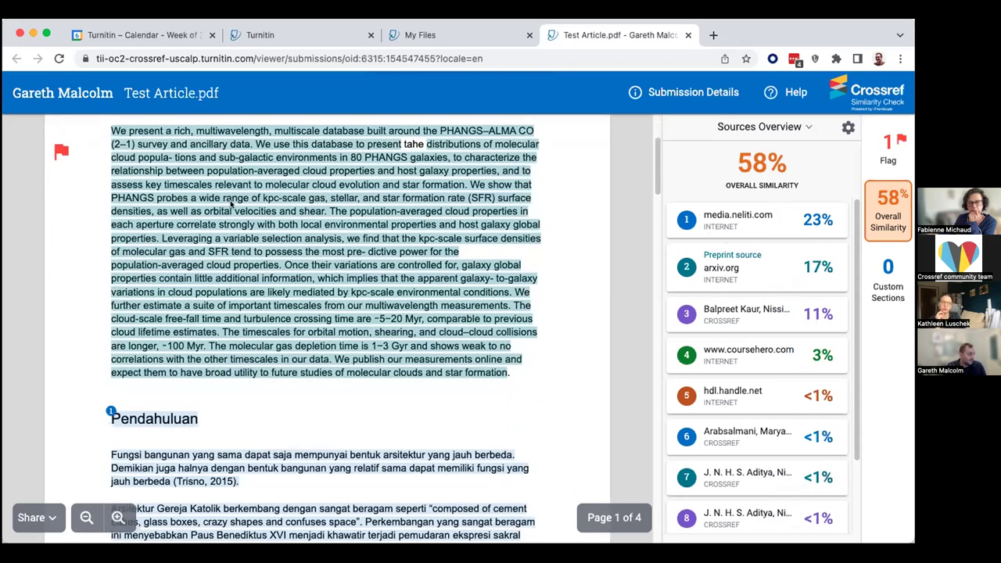
scroll(227, 205, down, 5)
scroll(266, 217, up, 8)
scroll(279, 222, down, 3)
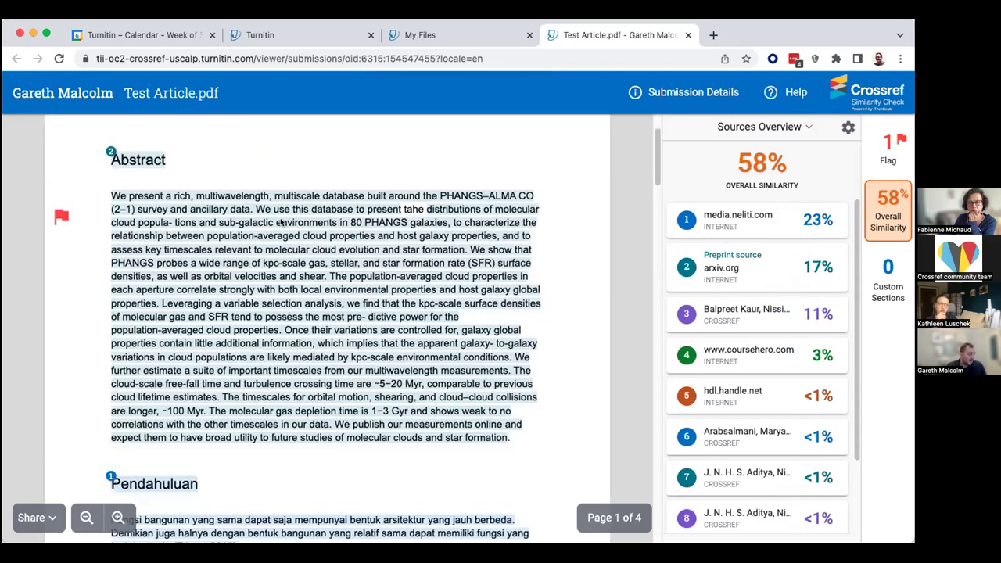
click(226, 234)
scroll(462, 430, up, 1)
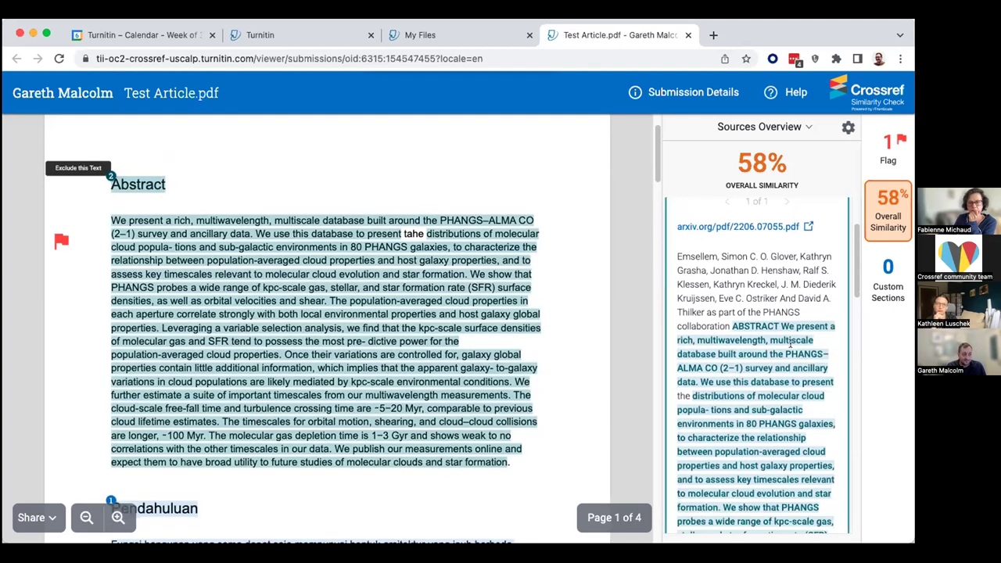
scroll(448, 302, up, 2)
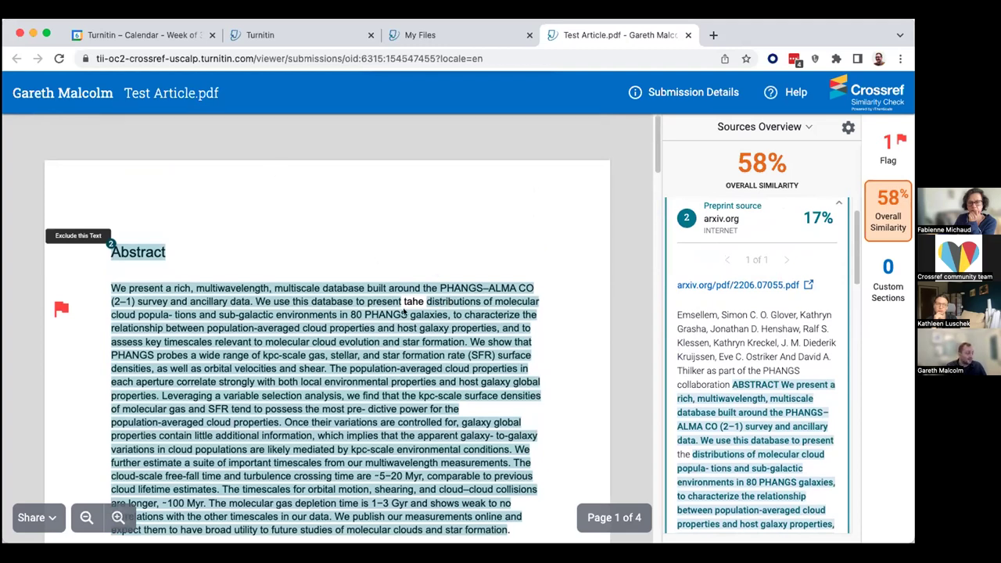
scroll(768, 310, down, 10)
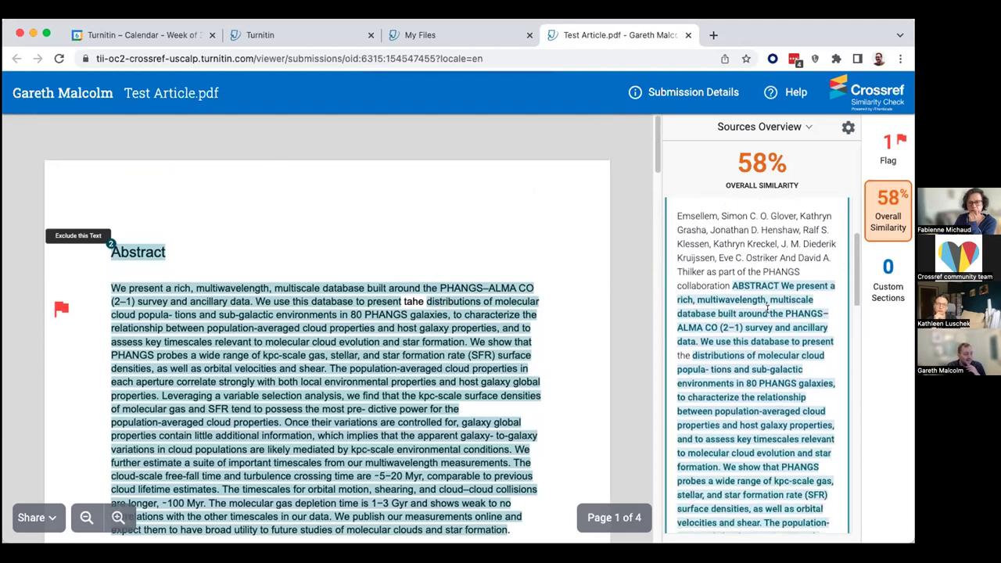
scroll(773, 309, up, 5)
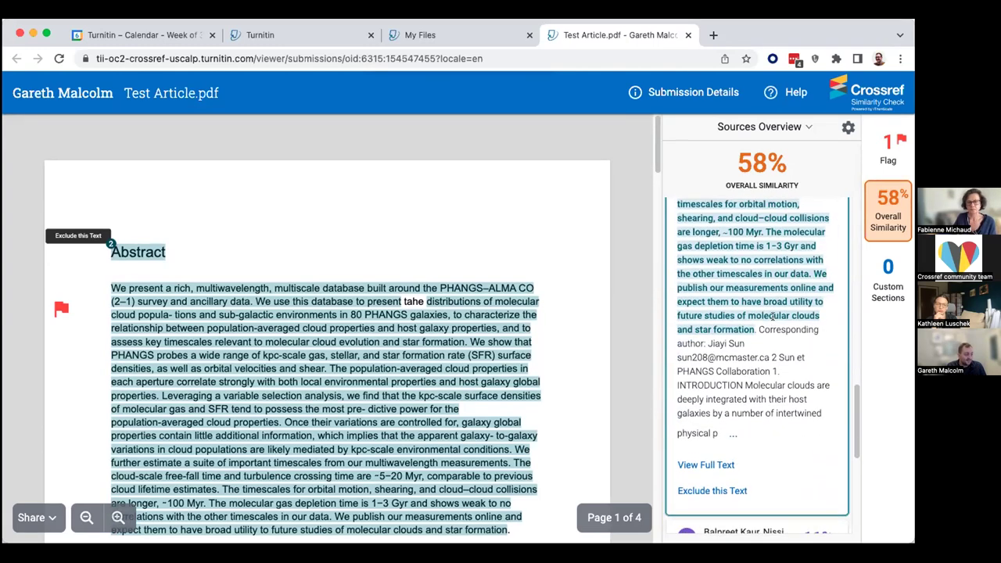
View the full source text of the arxiv.org match, close it and collapse the match details.
click(704, 464)
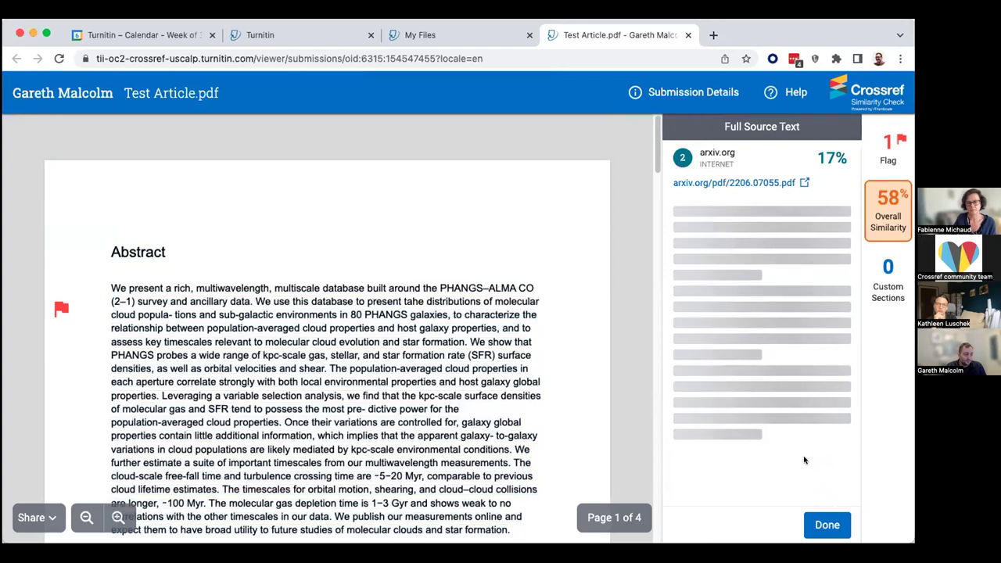
click(820, 526)
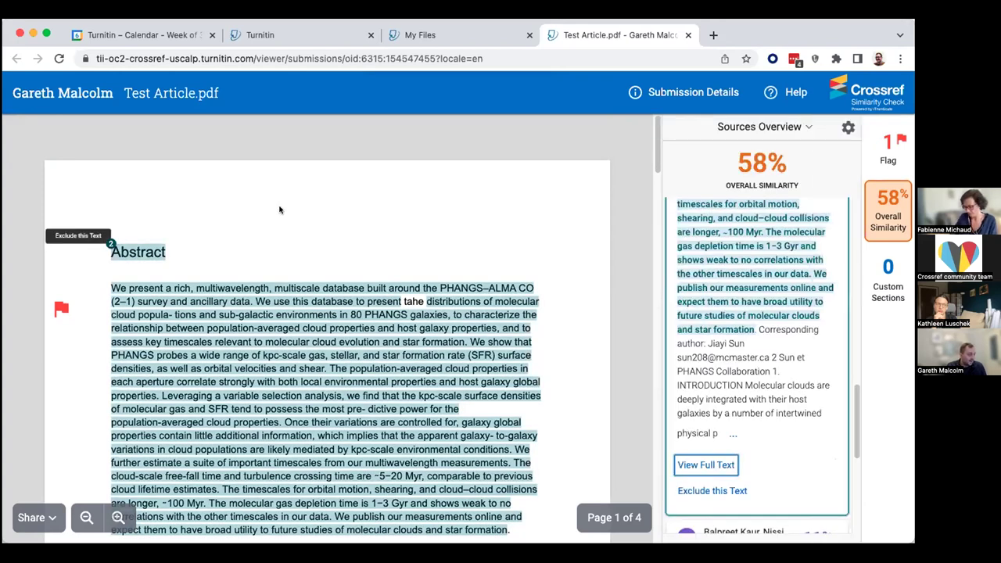
scroll(412, 259, down, 1)
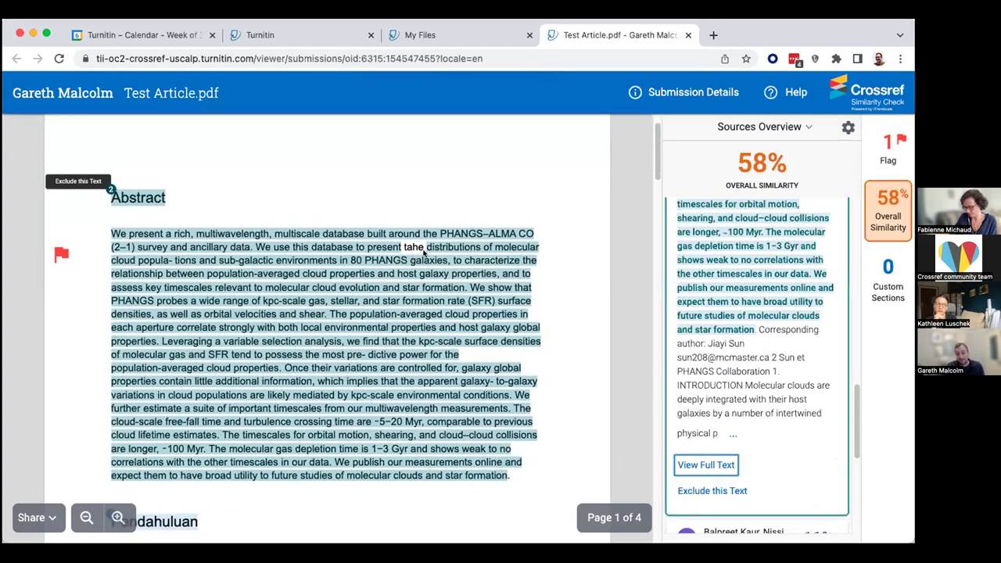
scroll(465, 261, up, 1)
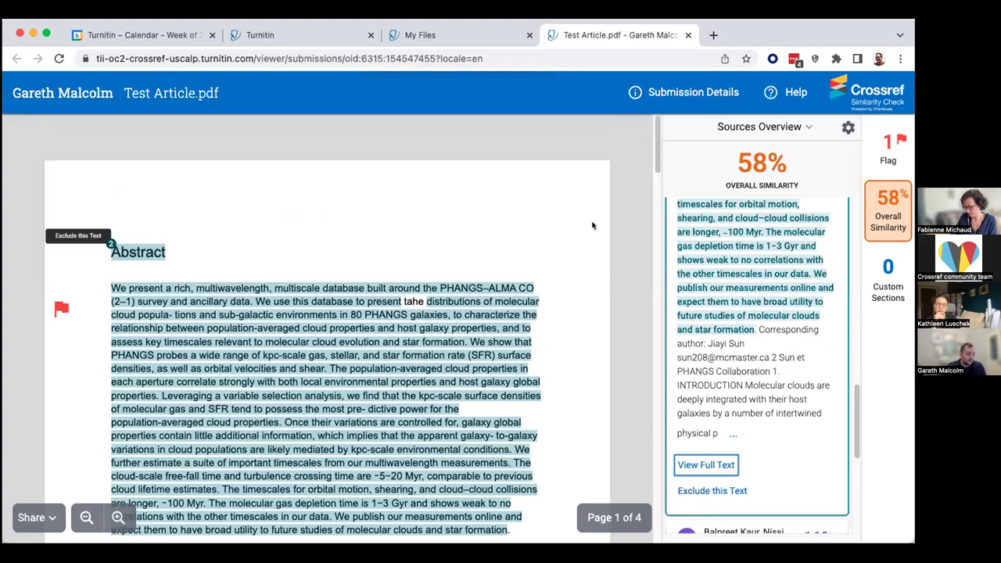
scroll(744, 312, up, 10)
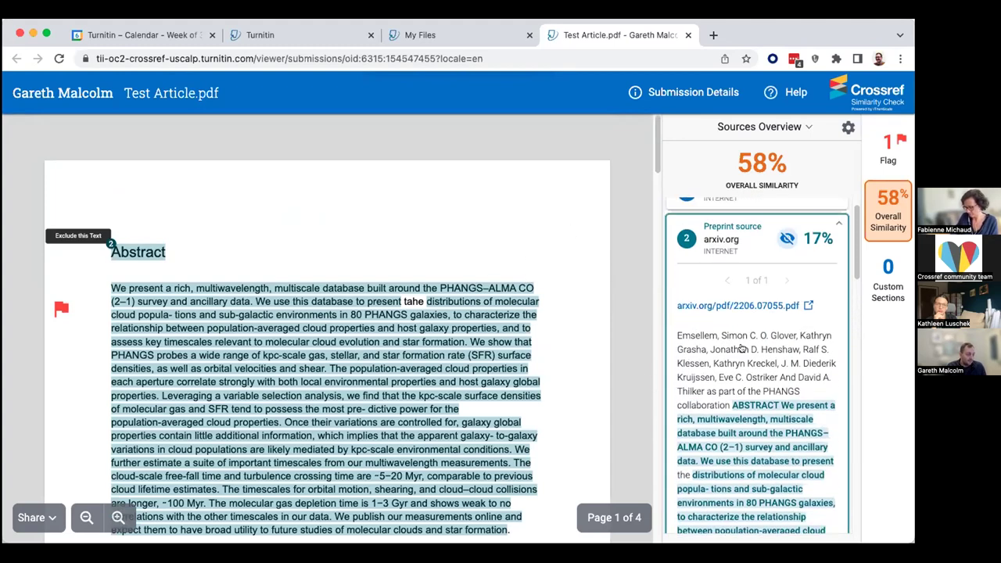
click(747, 262)
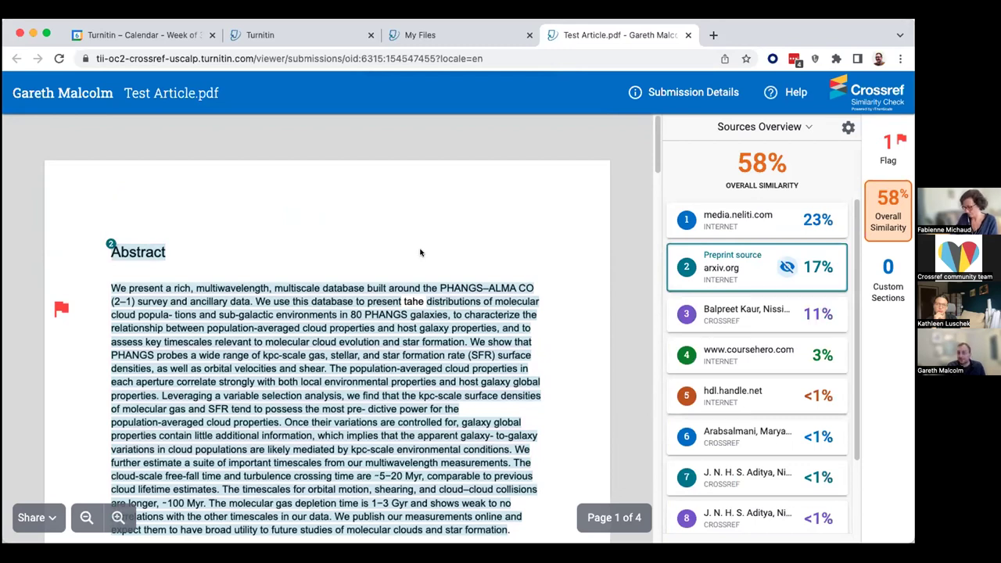
Review the report's search repository and exclusion settings, including Preprint Sources, and close them without changes.
scroll(495, 218, down, 1)
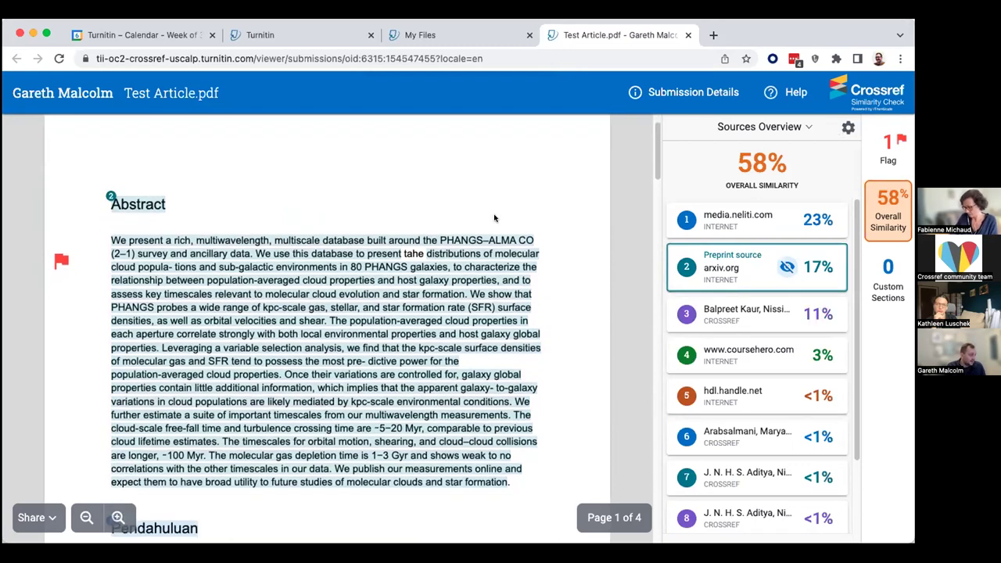
scroll(489, 218, up, 1)
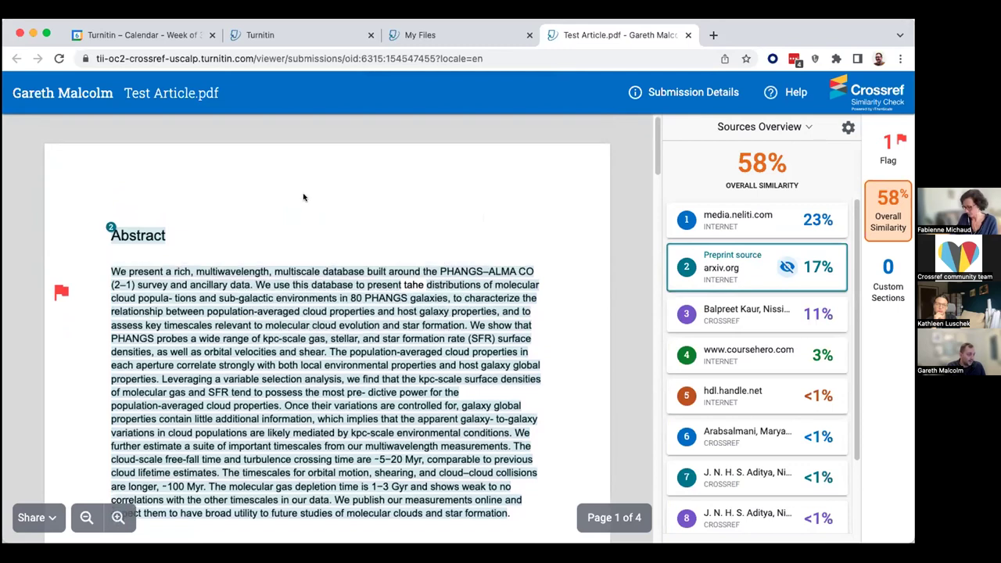
click(847, 128)
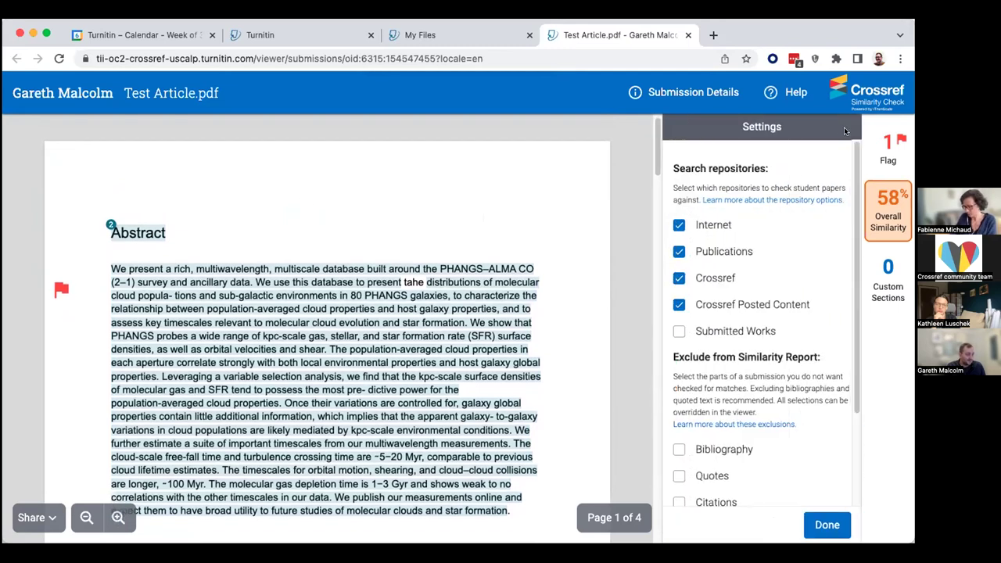
scroll(771, 268, down, 3)
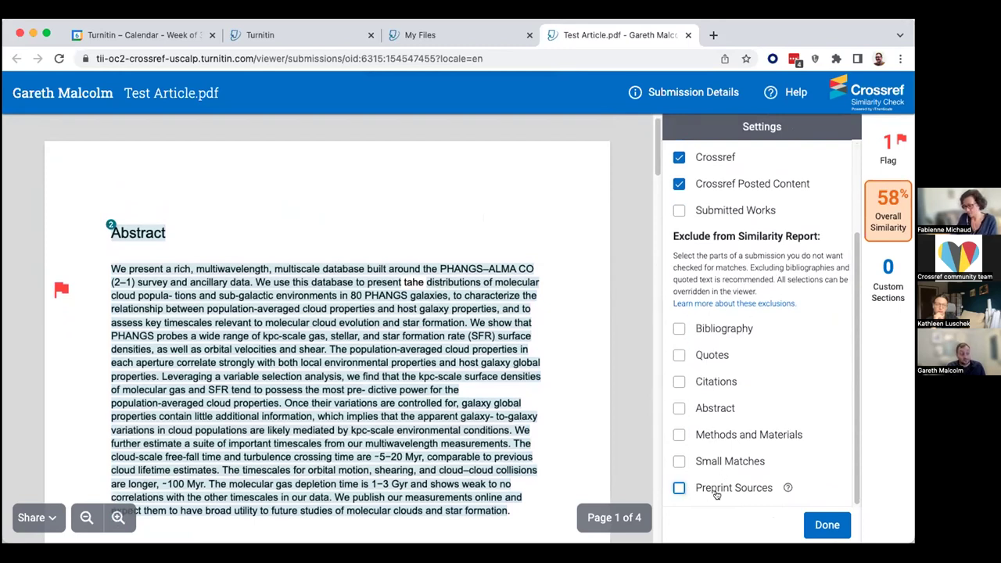
scroll(750, 430, up, 1)
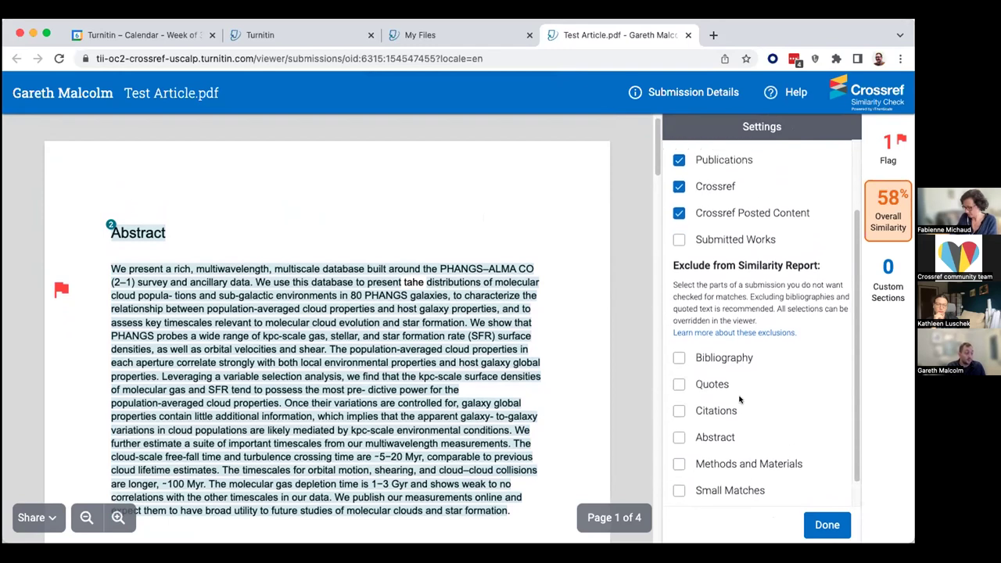
click(828, 524)
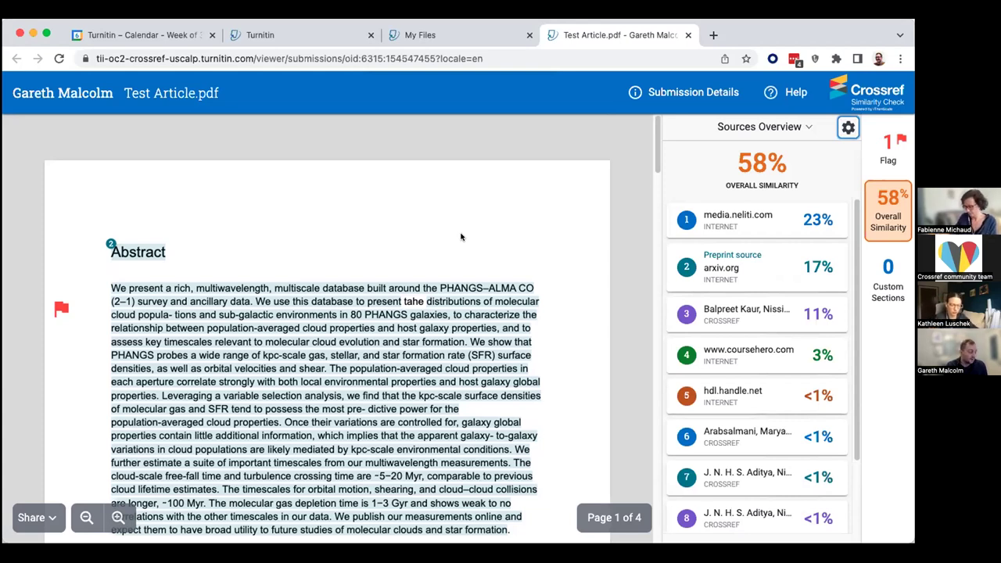
Expand the arxiv.org preprint match and exclude that source from the similarity report.
mouse_move(731, 250)
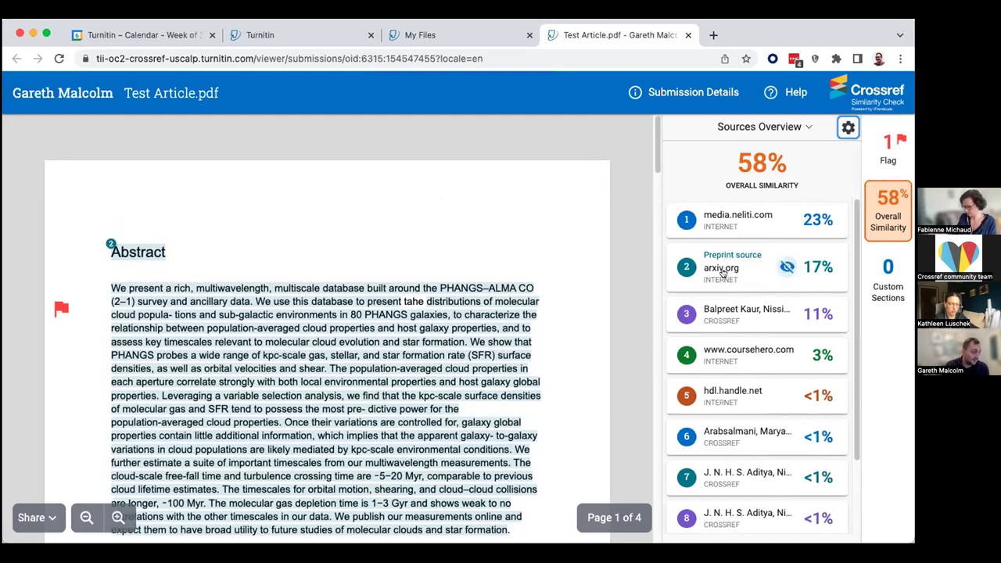
click(685, 256)
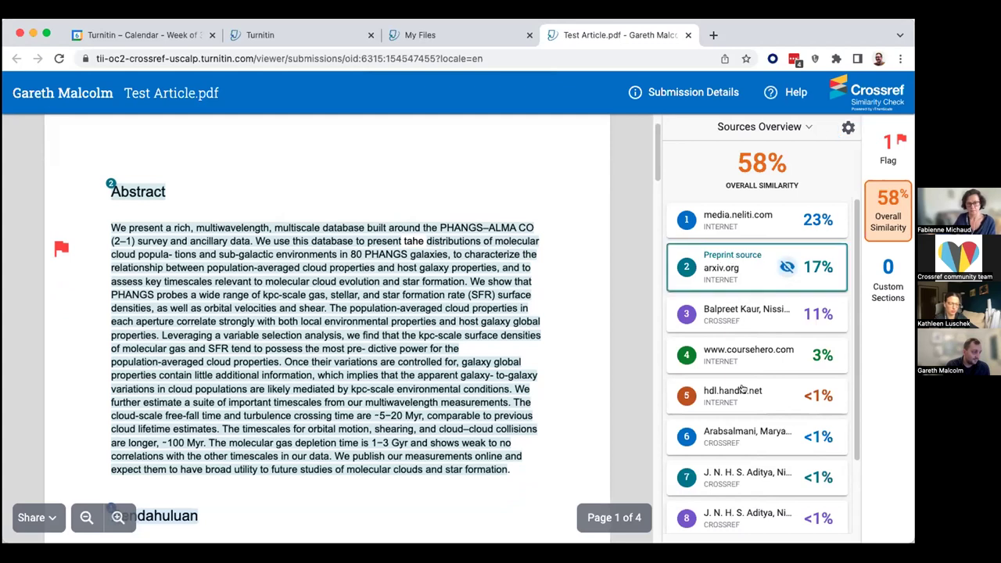
scroll(532, 263, up, 2)
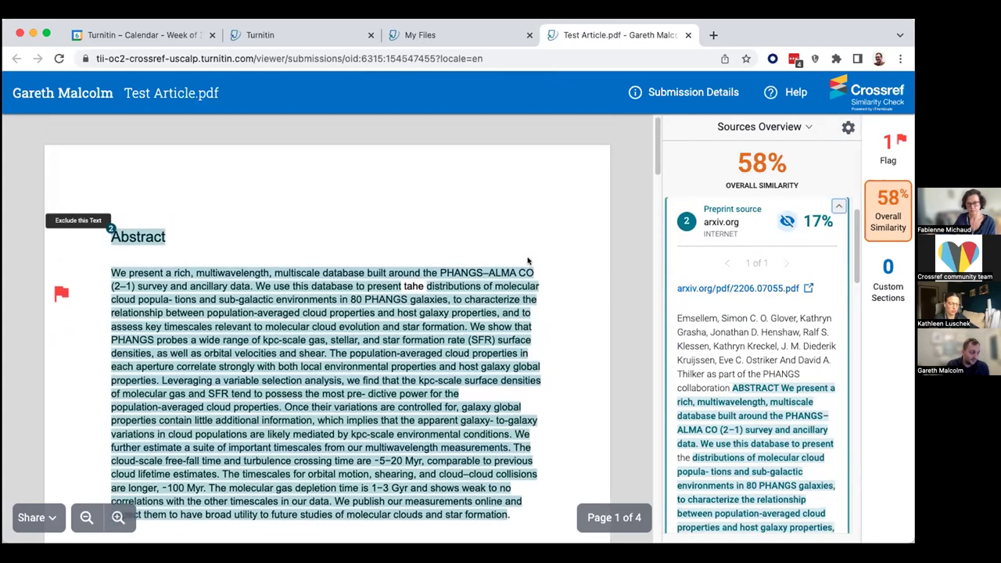
scroll(738, 324, up, 1)
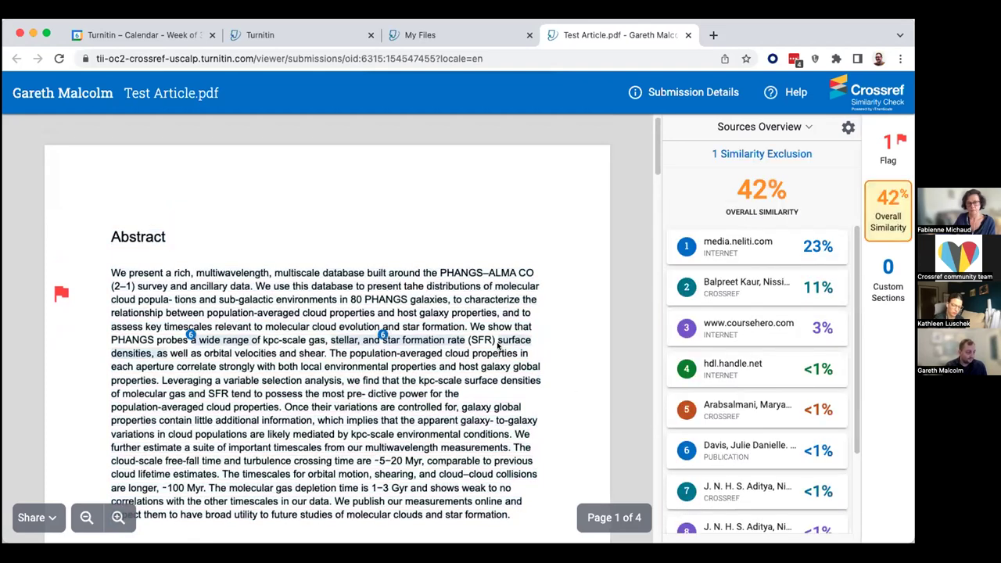
Include the arxiv.org preprint source again from the list of similarity exclusions.
click(742, 155)
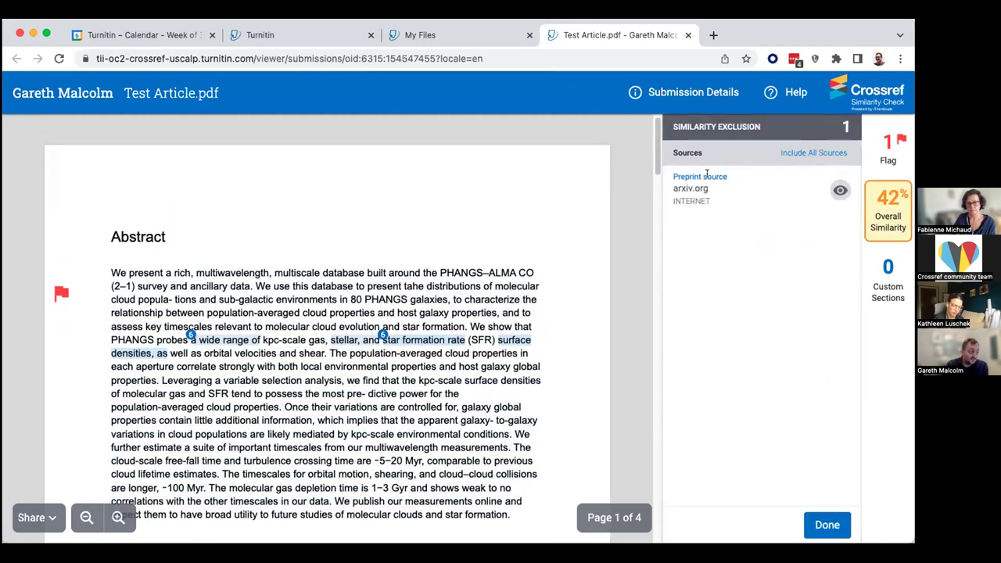
click(839, 190)
click(827, 525)
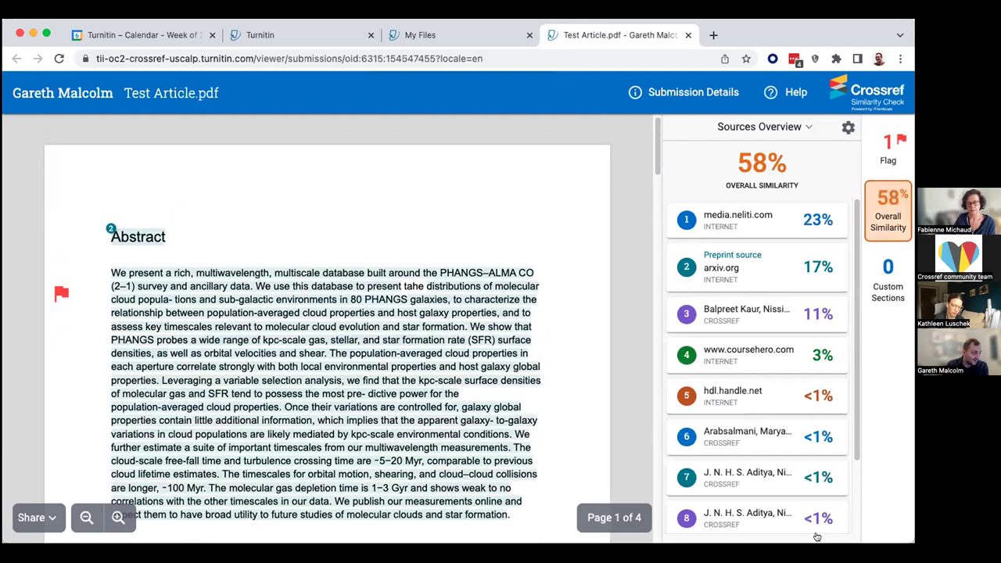
Enable the Preprint Sources exclusion in the similarity report settings and return to the sources overview.
click(846, 126)
scroll(814, 346, down, 2)
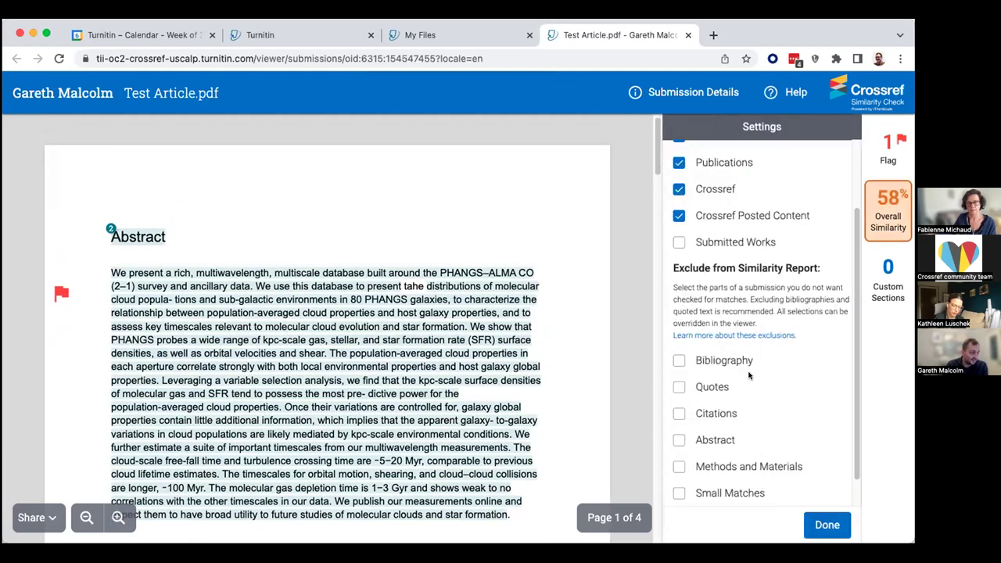
scroll(746, 382, down, 1)
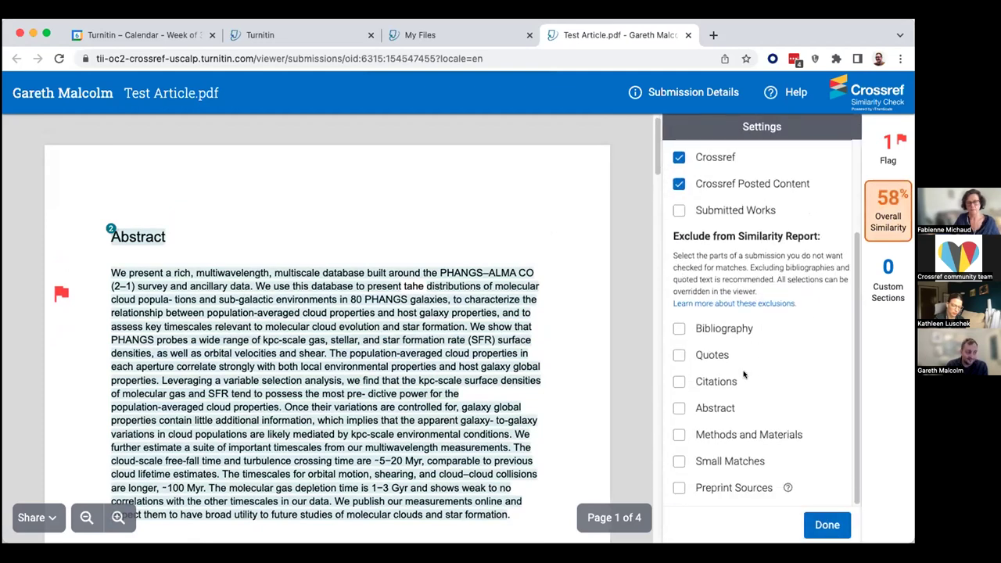
click(679, 488)
click(826, 524)
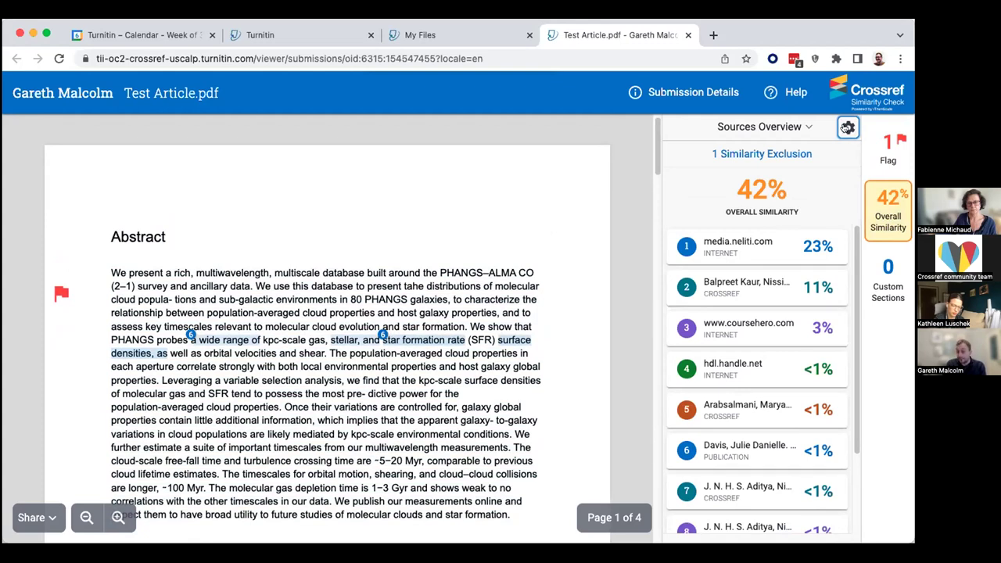
Turn off the Preprint Sources exclusion in the report settings and return to the sources overview.
click(848, 128)
click(679, 487)
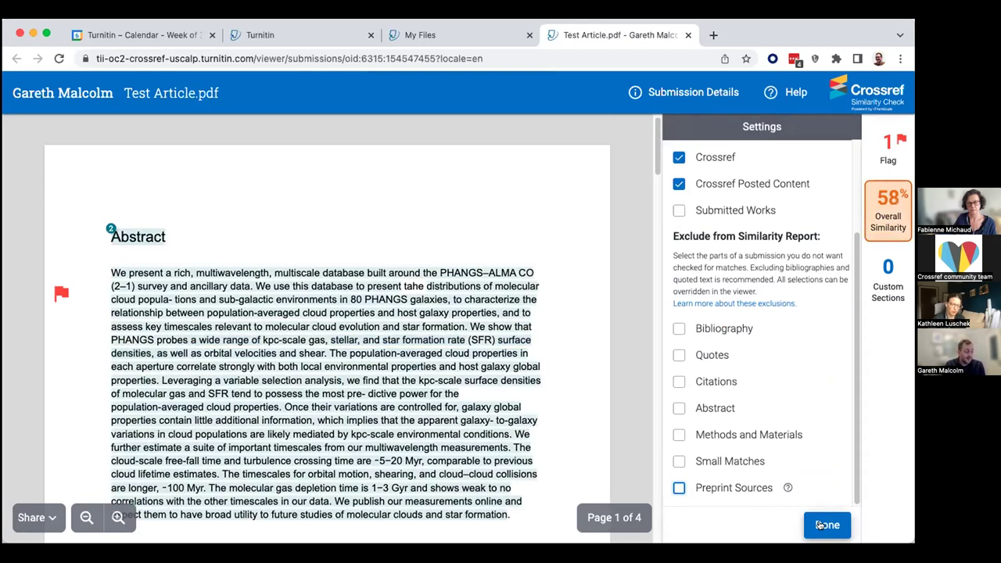
click(826, 524)
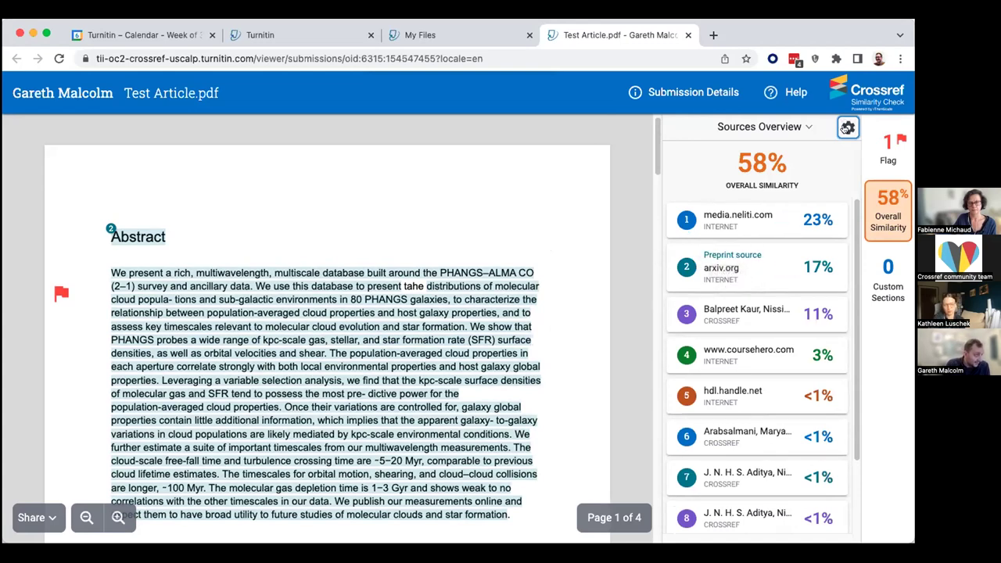
Exclude the Abstract section from the similarity report through its settings.
click(844, 128)
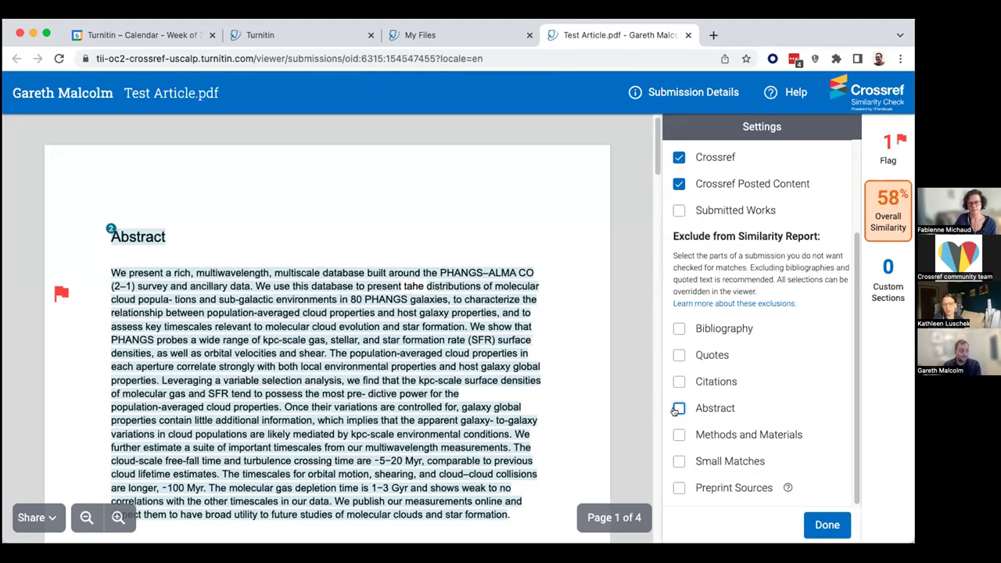
click(678, 408)
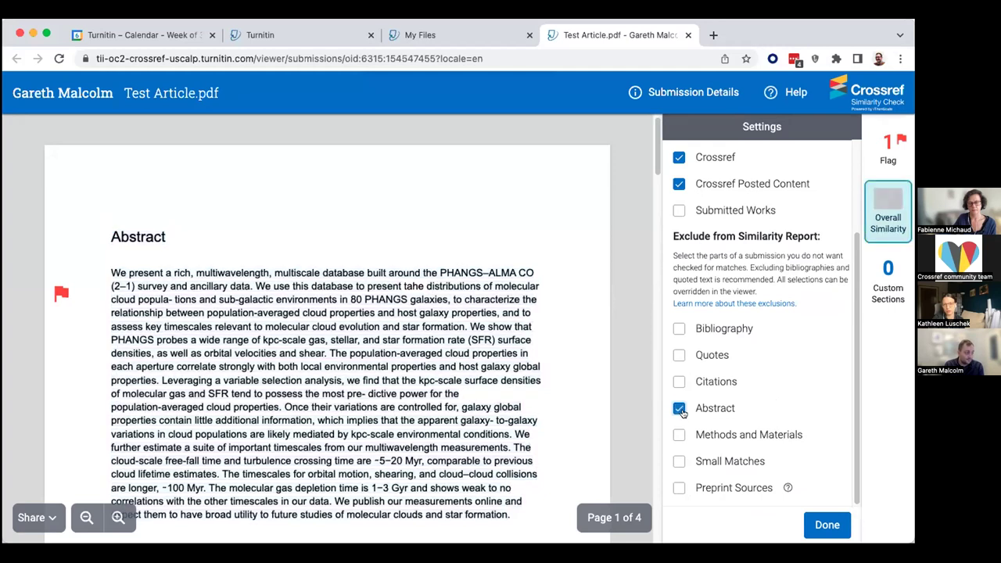
click(822, 525)
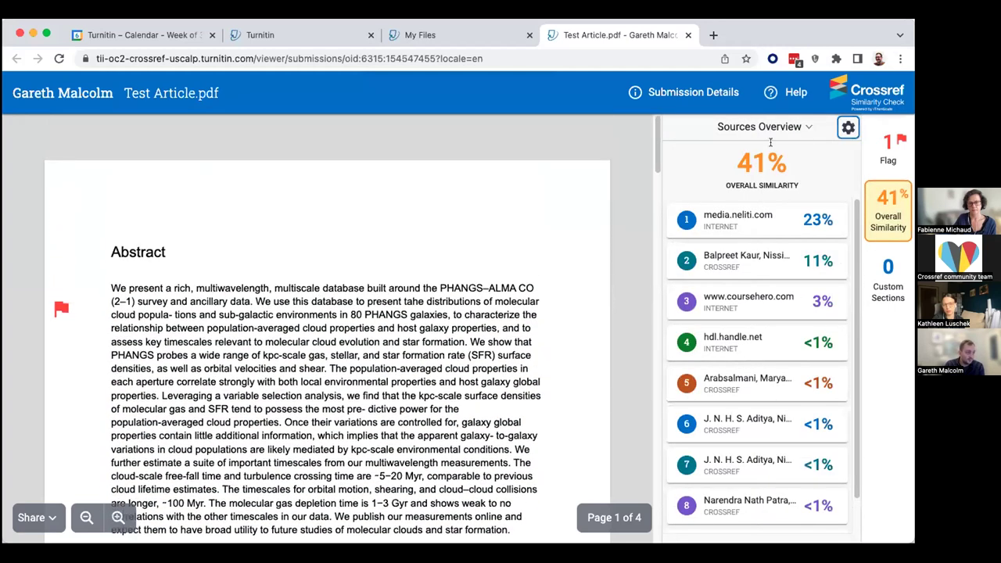
Turn off the Abstract exclusion so that section counts in the similarity report again.
click(846, 127)
click(677, 409)
click(827, 525)
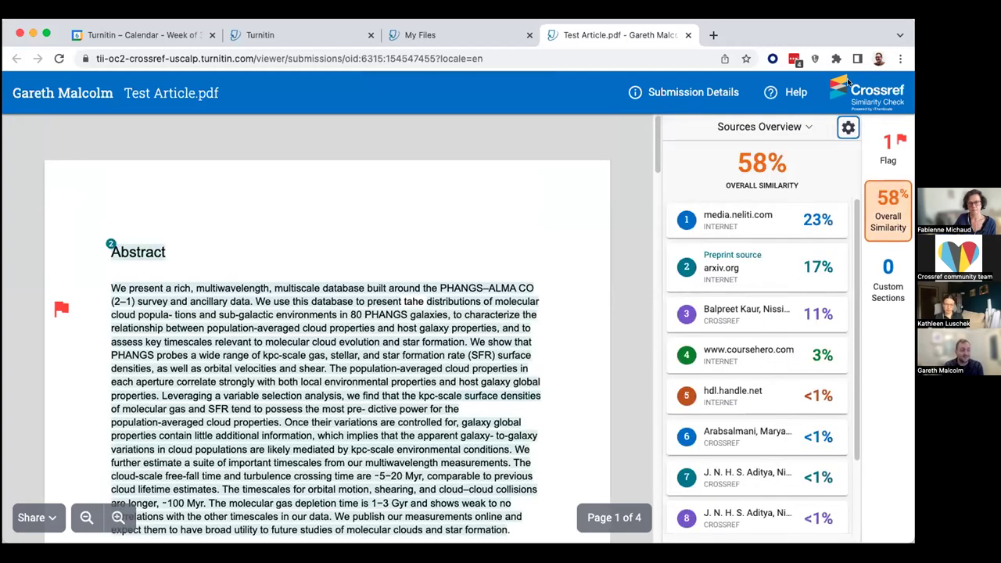
Open the customized section exclusion settings and try excluding the Observations and Data Analysis section.
click(848, 127)
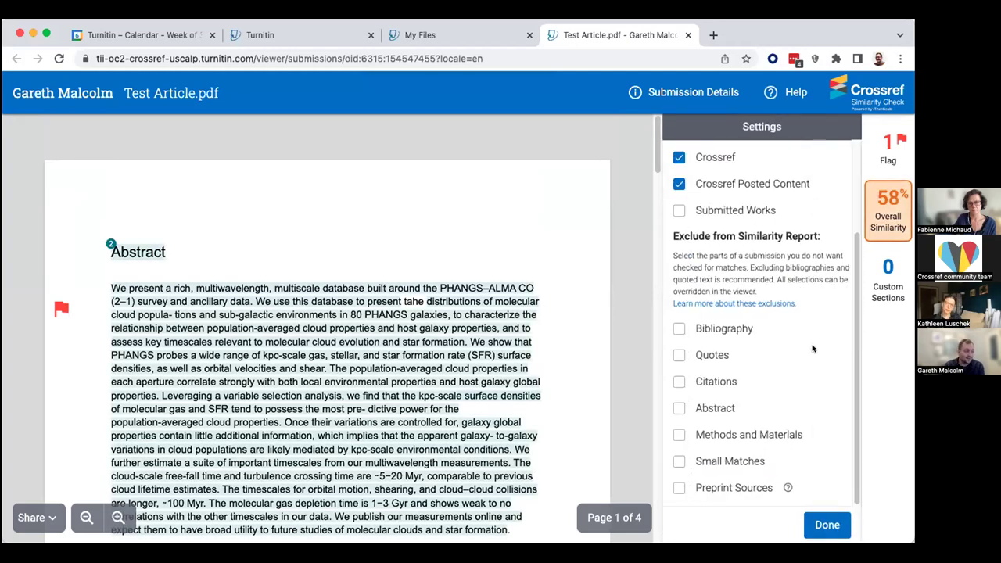
click(881, 286)
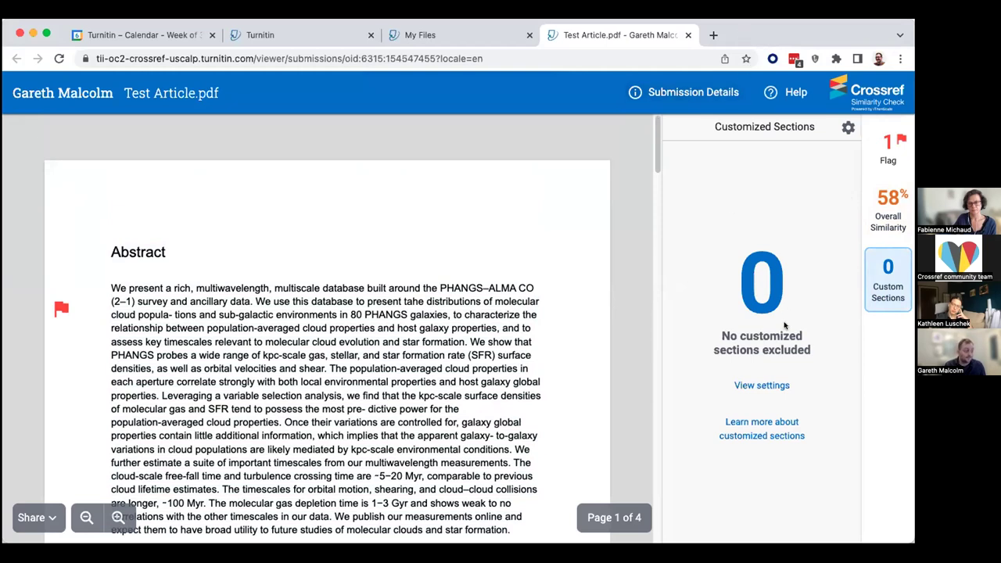
click(757, 386)
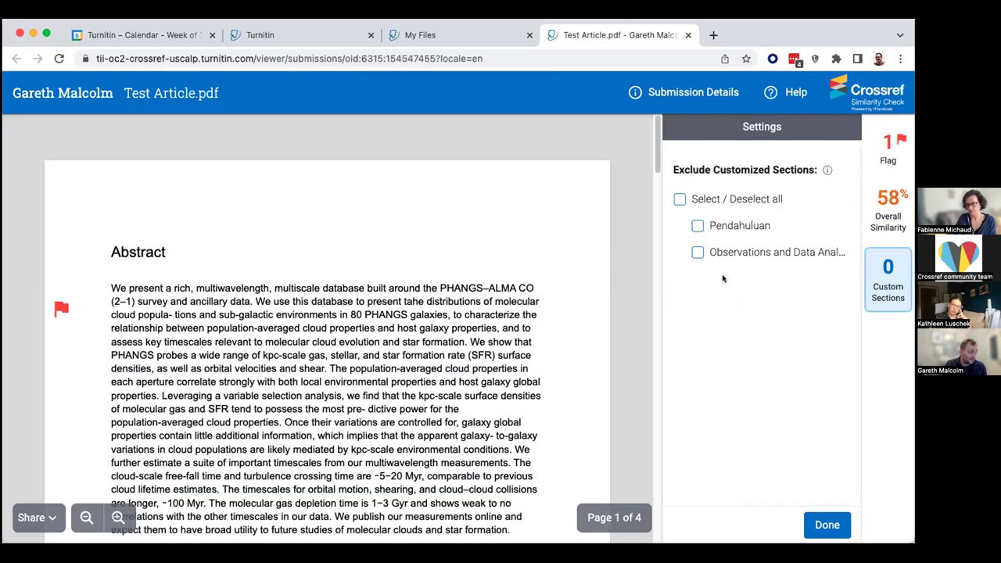
click(697, 254)
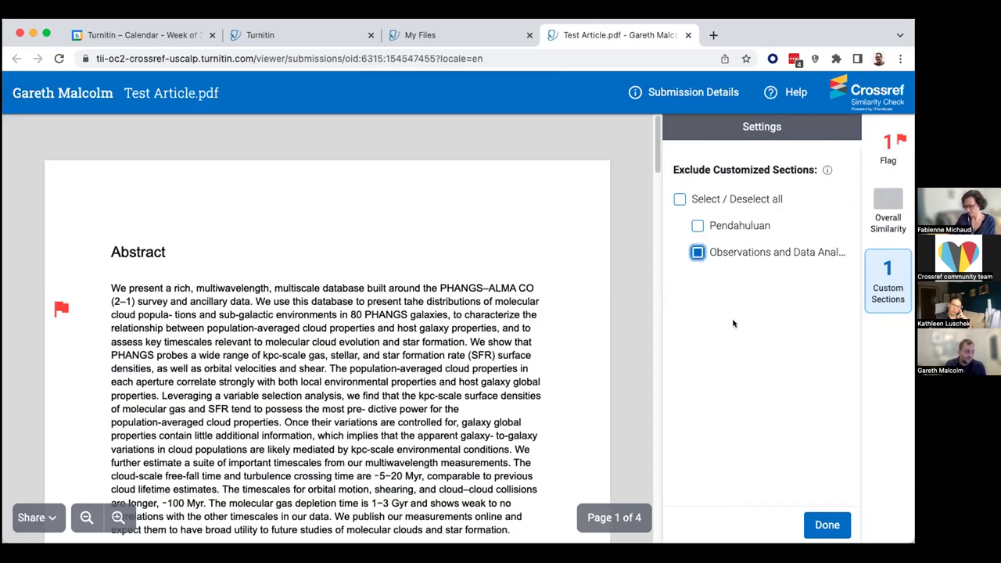
click(696, 251)
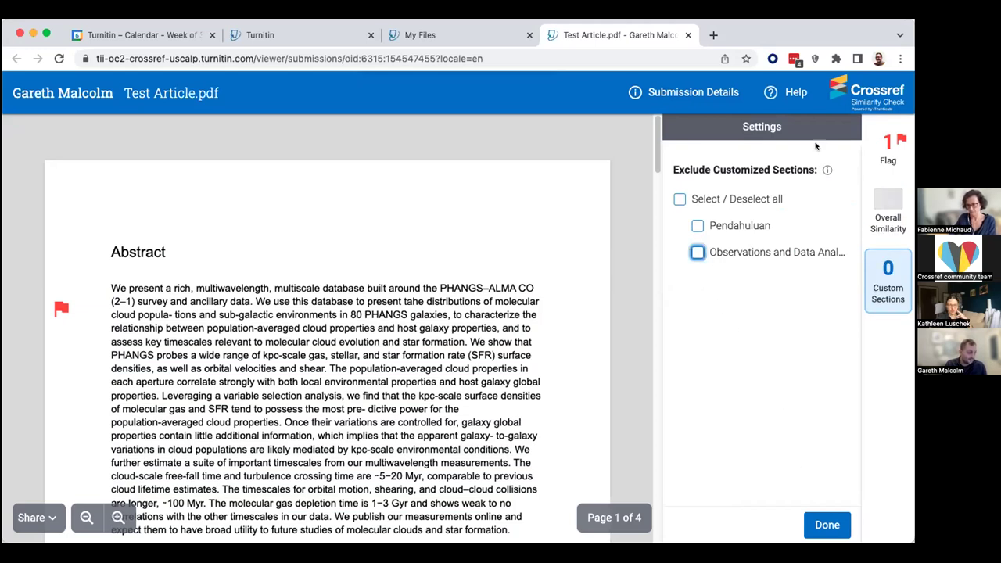
Examine the highlighted matches in the article's Observations and Data Analysis section in the overall similarity view.
click(893, 194)
scroll(401, 326, down, 10)
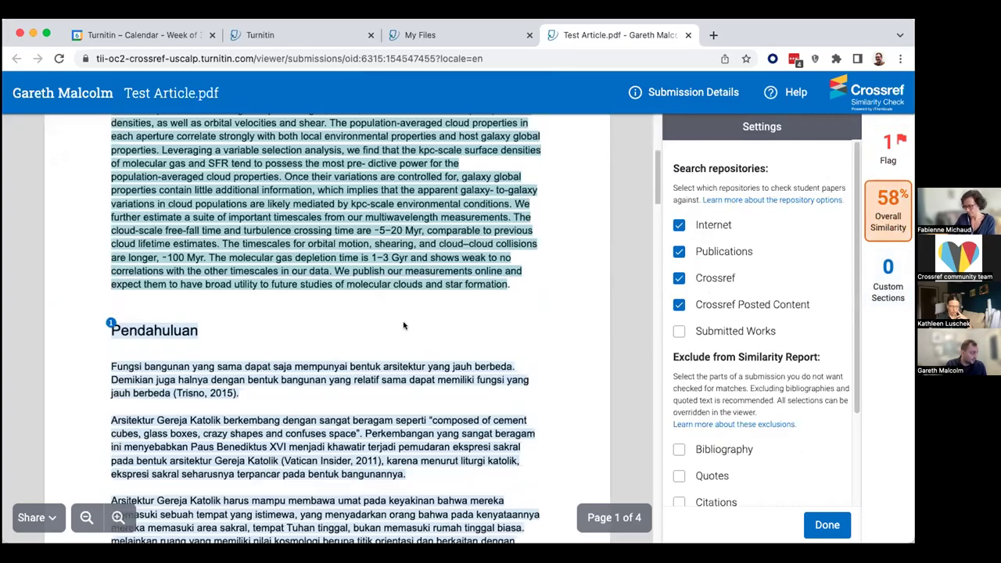
scroll(400, 325, down, 5)
scroll(328, 391, up, 1)
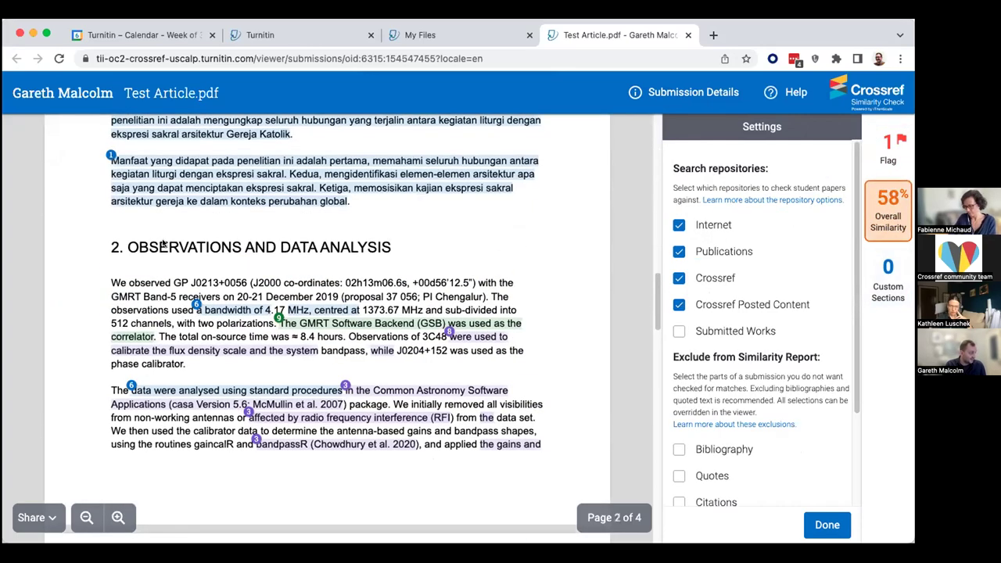
scroll(328, 391, up, 1)
scroll(329, 391, down, 10)
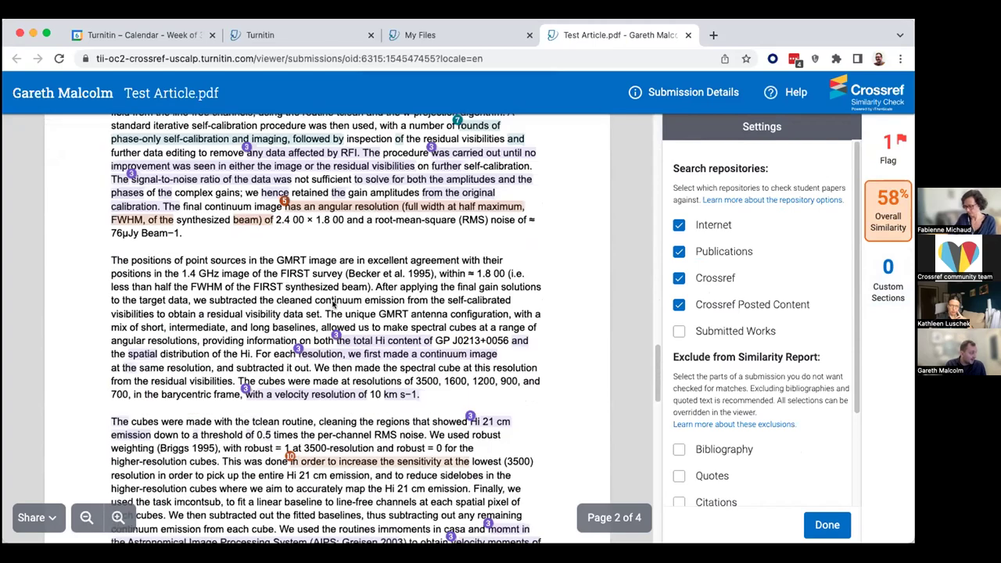
scroll(328, 391, up, 8)
Exclude the Observations and Data Analysis customized section from the similarity report and apply the settings.
click(888, 281)
click(696, 252)
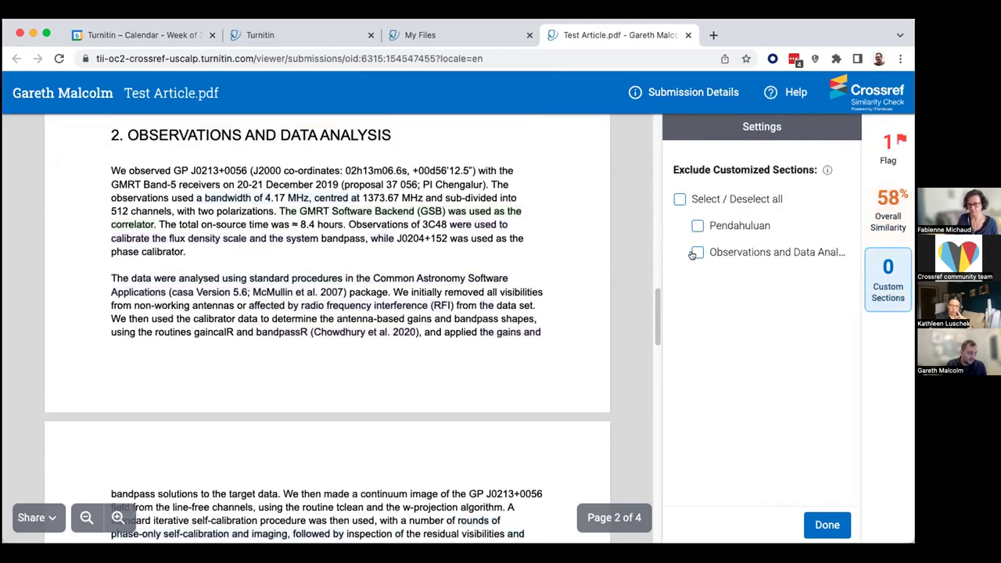
click(827, 525)
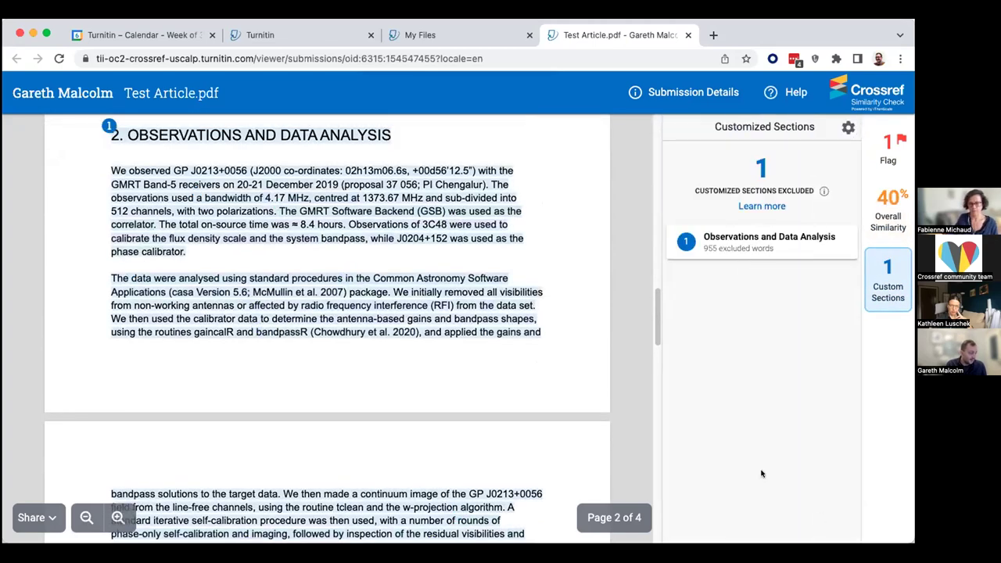
Examine the excluded Observations and Data Analysis text across pages 2 and 3 in the overall similarity view.
scroll(261, 244, up, 2)
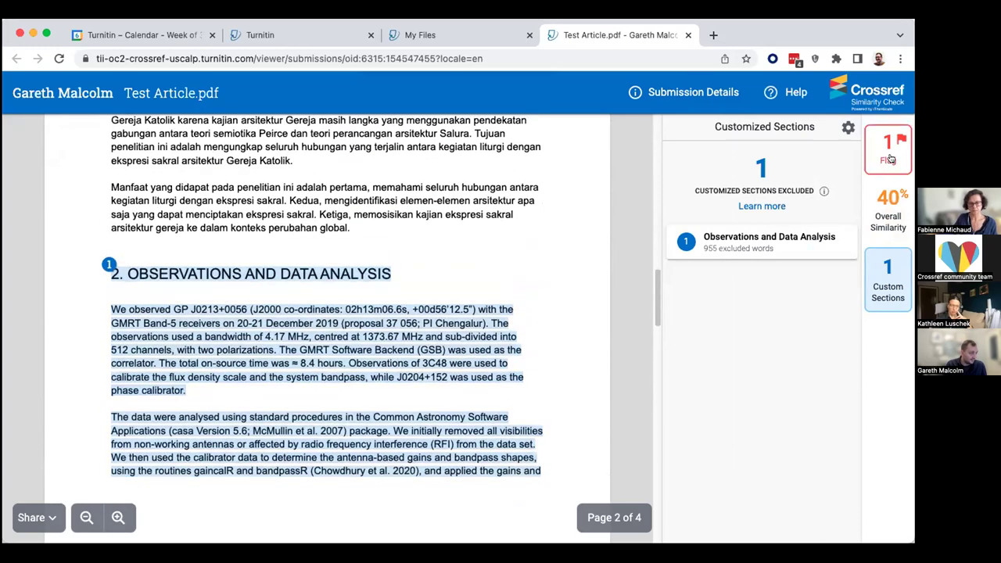
click(872, 212)
scroll(119, 216, down, 1)
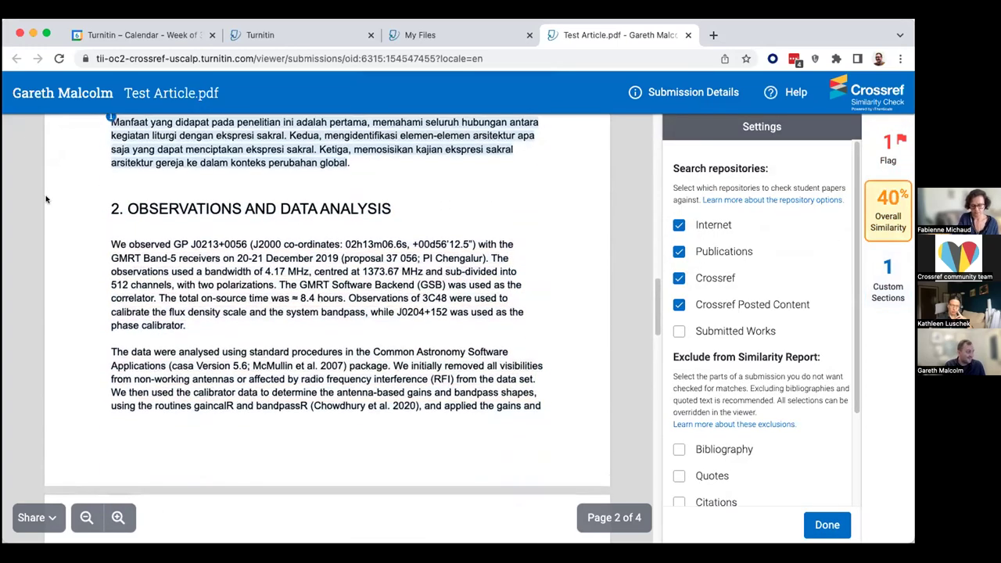
scroll(120, 215, down, 10)
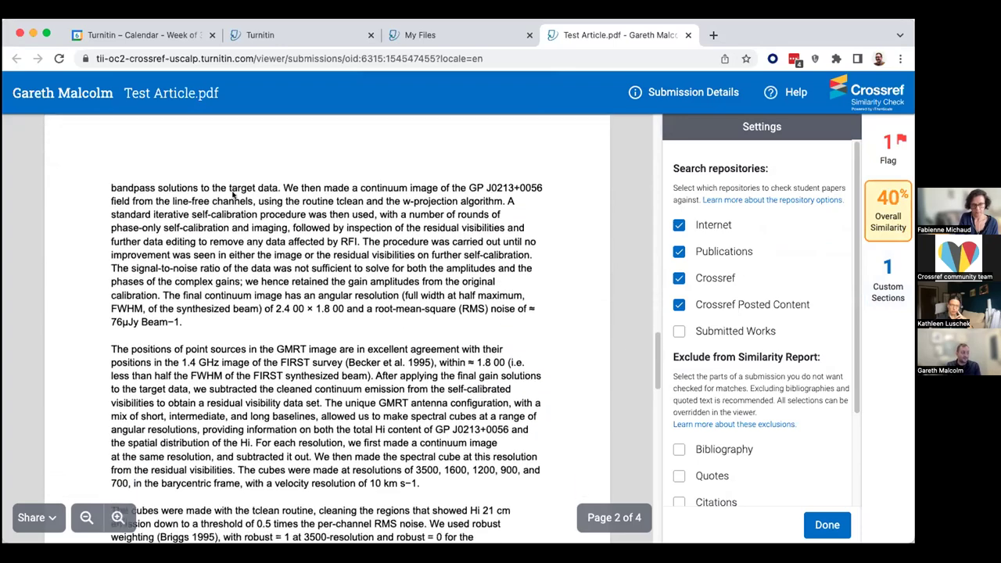
scroll(354, 229, down, 3)
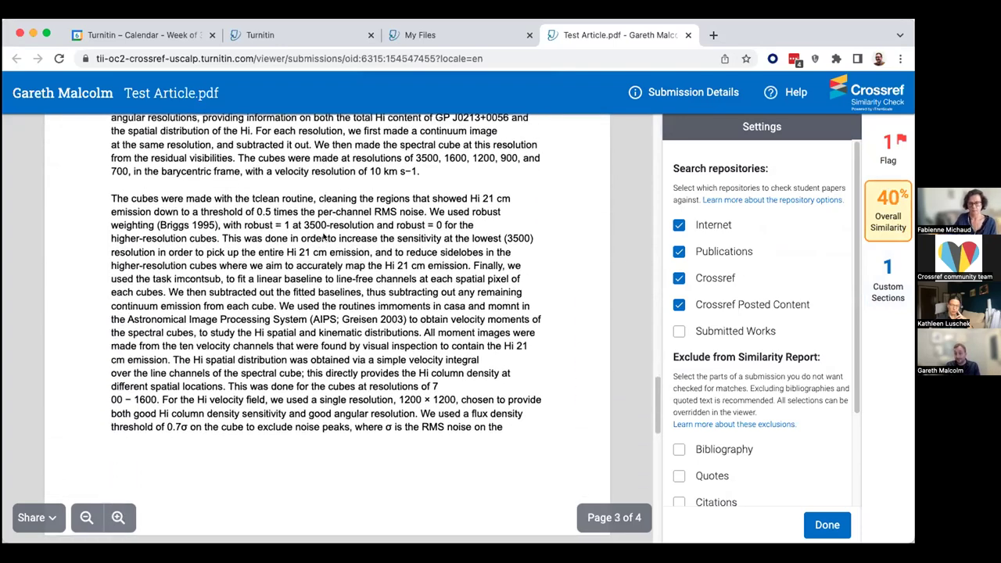
scroll(325, 237, up, 6)
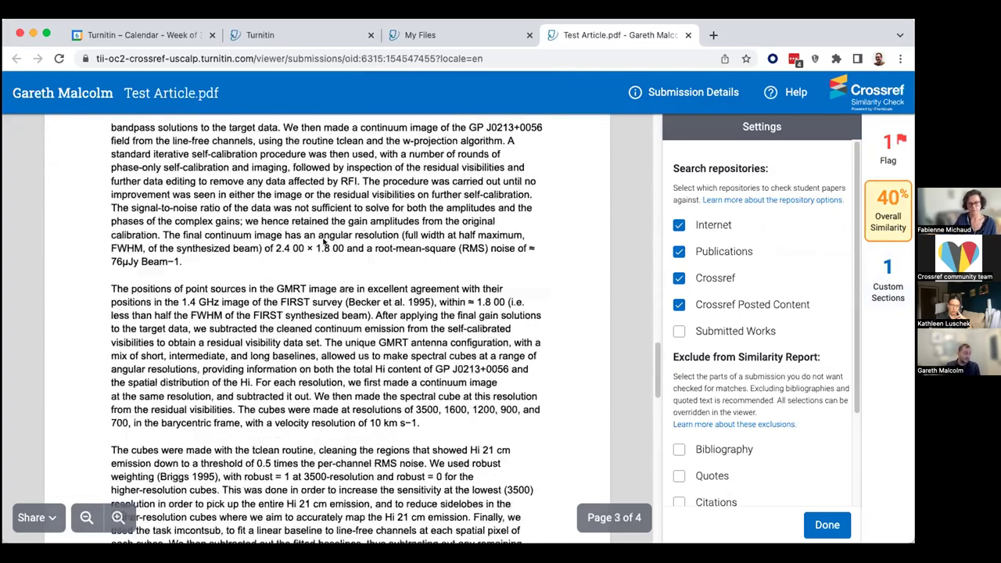
scroll(221, 270, up, 4)
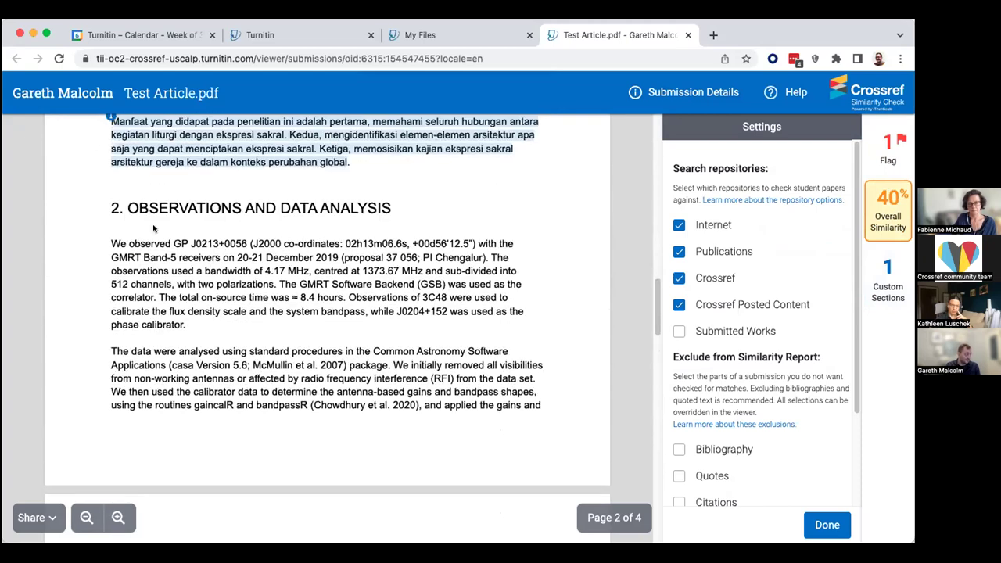
scroll(188, 210, down, 1)
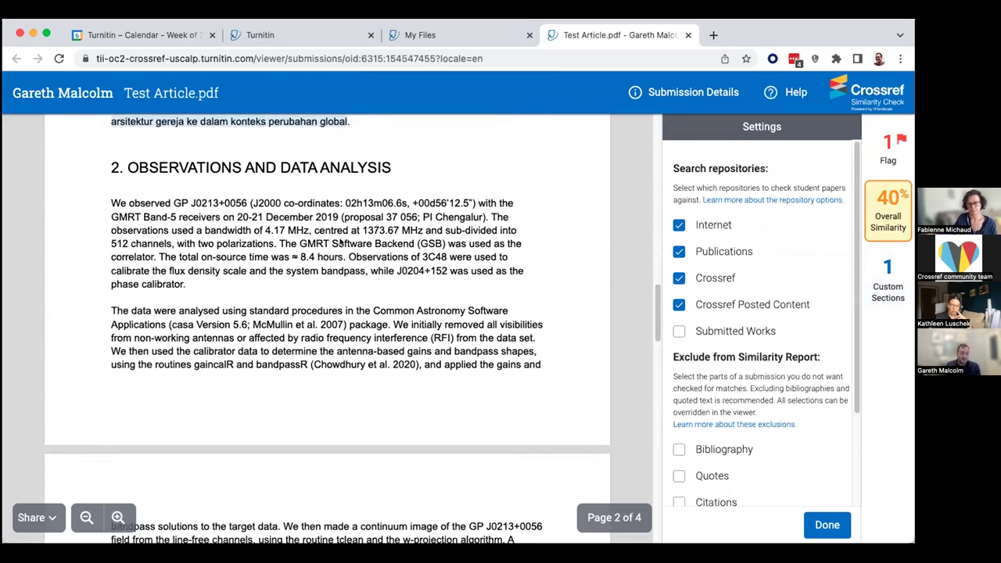
scroll(344, 243, down, 2)
Include the Observations and Data Analysis section in the similarity report again from the list of excluded customized sections.
click(877, 272)
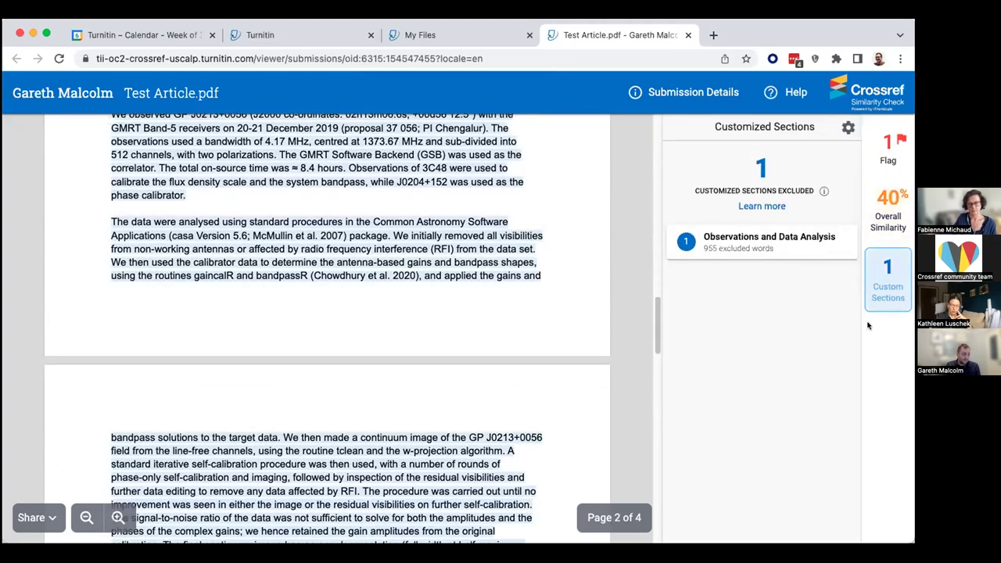
click(813, 243)
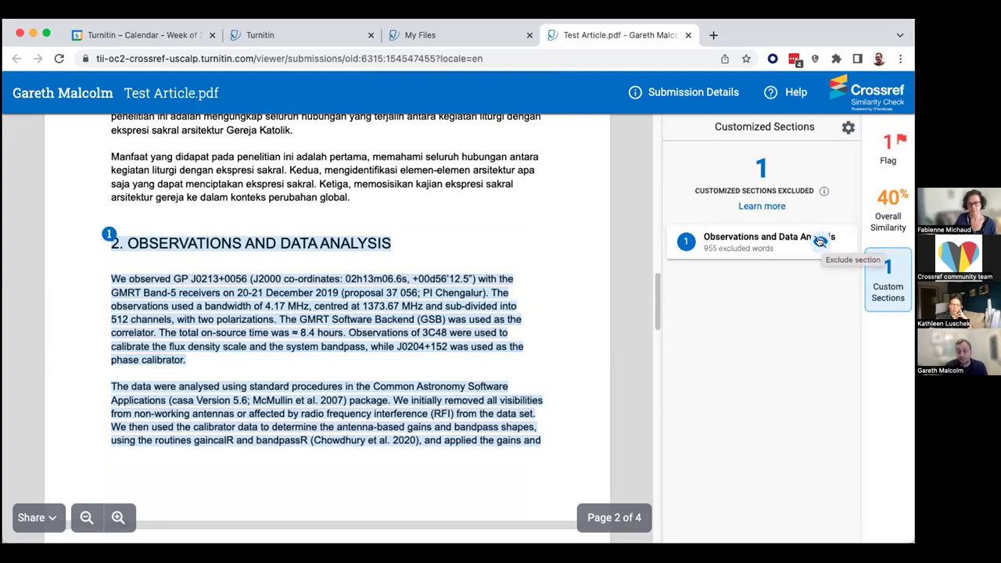
click(820, 241)
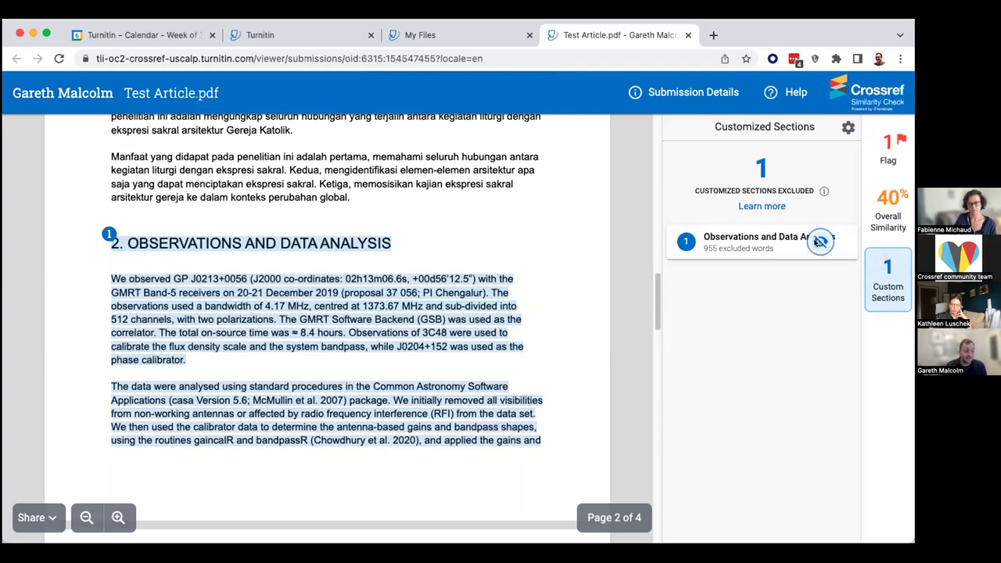
scroll(188, 249, up, 2)
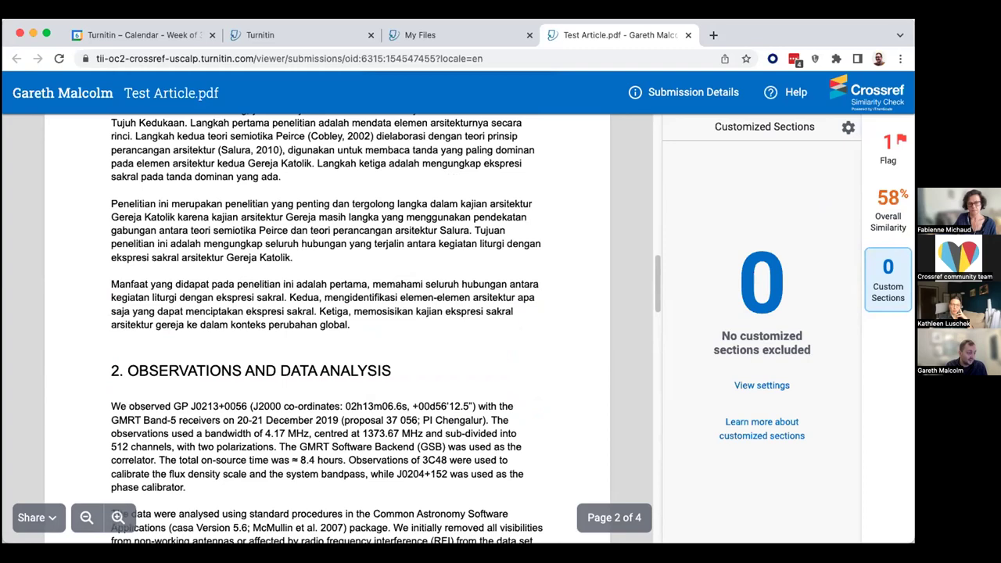
Compare the customized sections available for exclusion with the standard exclusion options in the overall similarity settings.
click(752, 383)
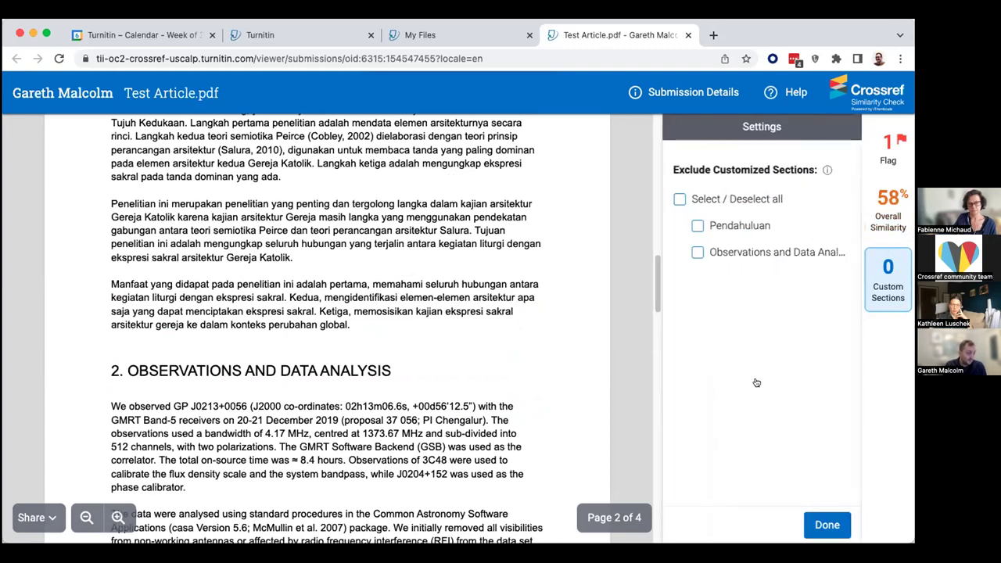
scroll(396, 260, up, 10)
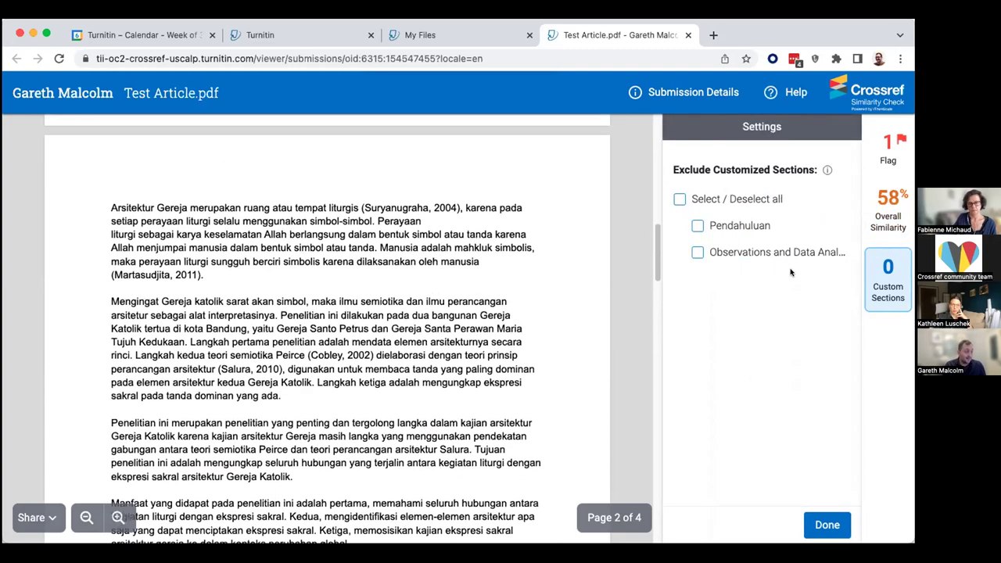
scroll(355, 298, down, 3)
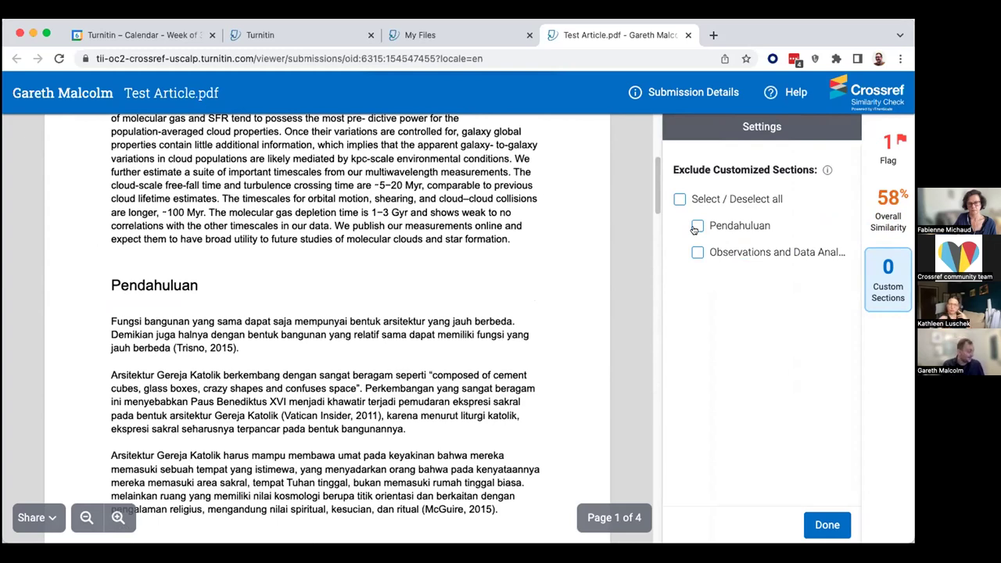
scroll(296, 295, up, 5)
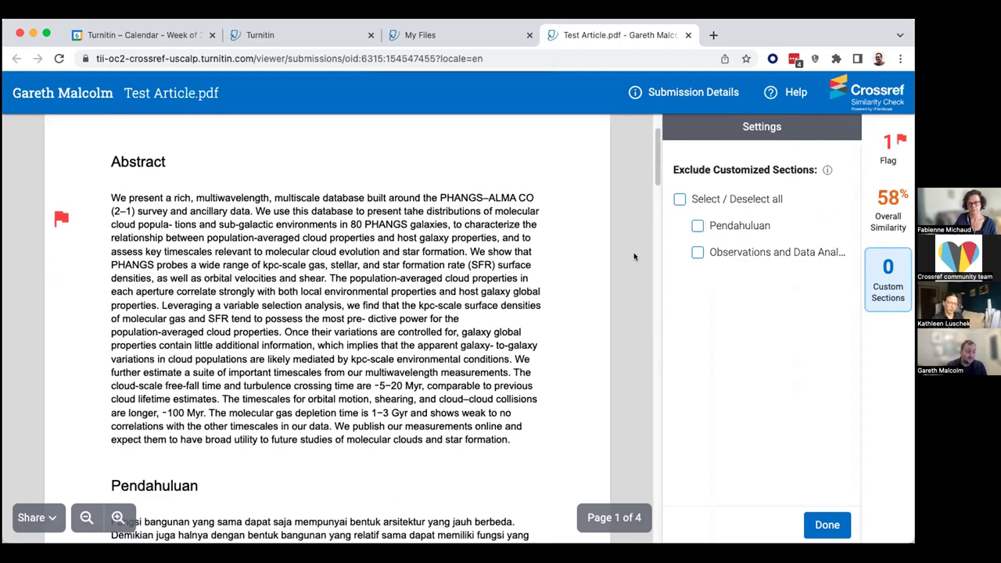
click(877, 162)
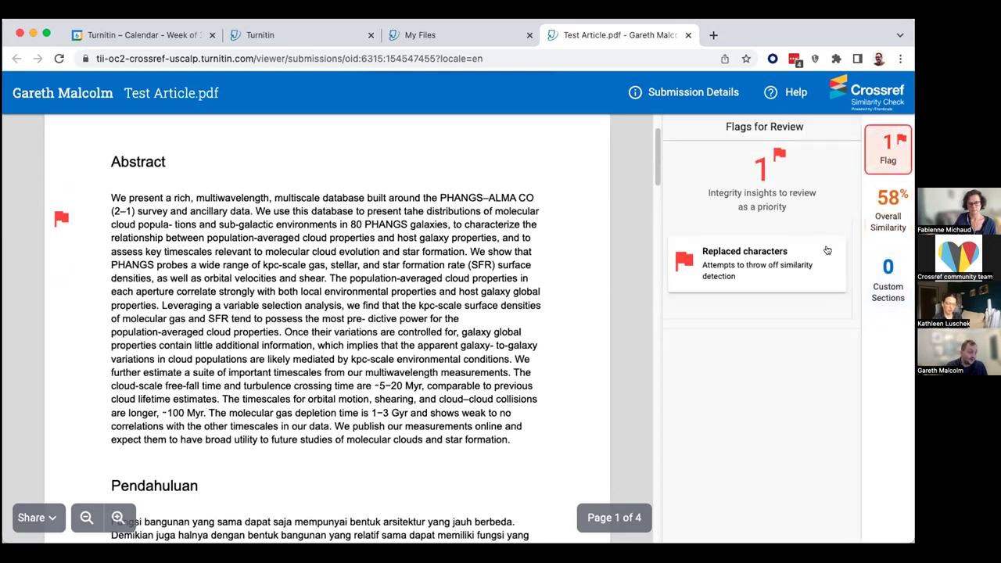
click(879, 222)
scroll(743, 367, down, 2)
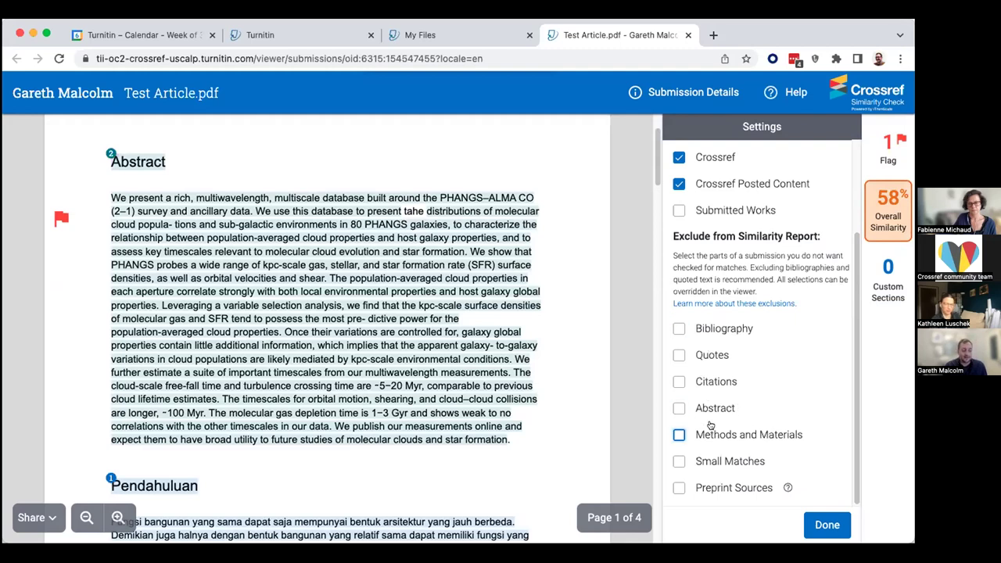
Exclude the Pendahuluan customized section from the similarity report and check its text in the overall similarity view.
click(882, 272)
click(697, 225)
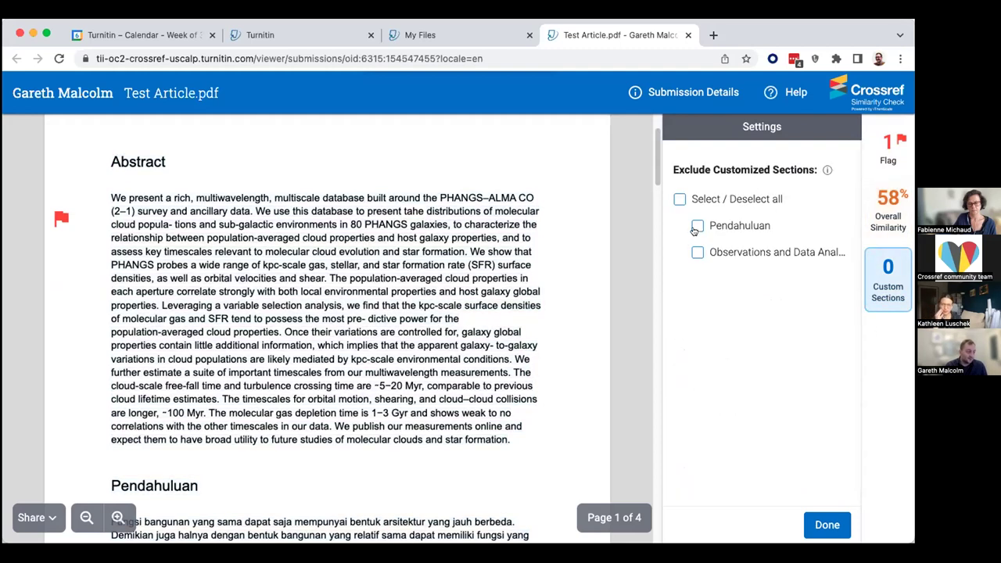
click(827, 526)
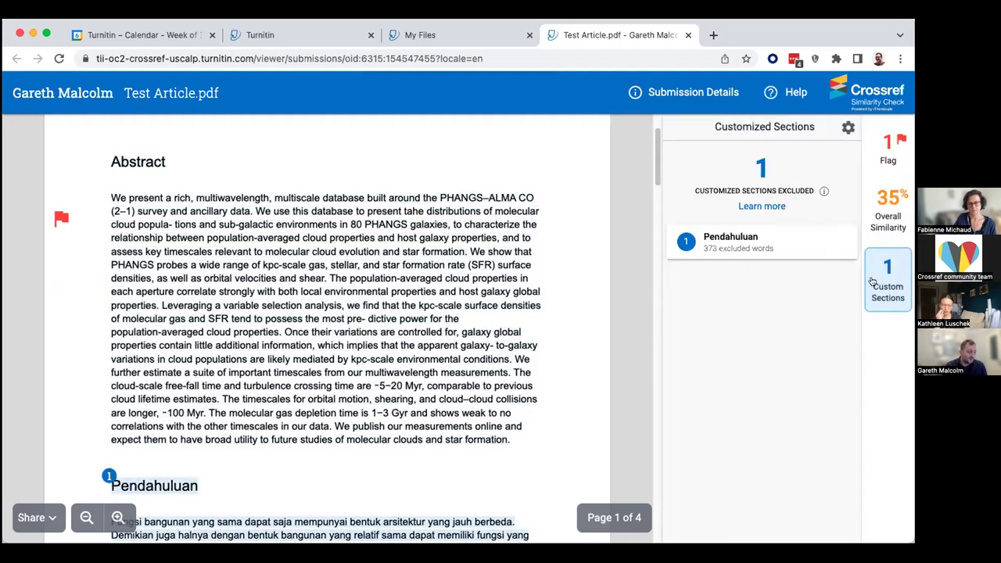
scroll(293, 348, down, 5)
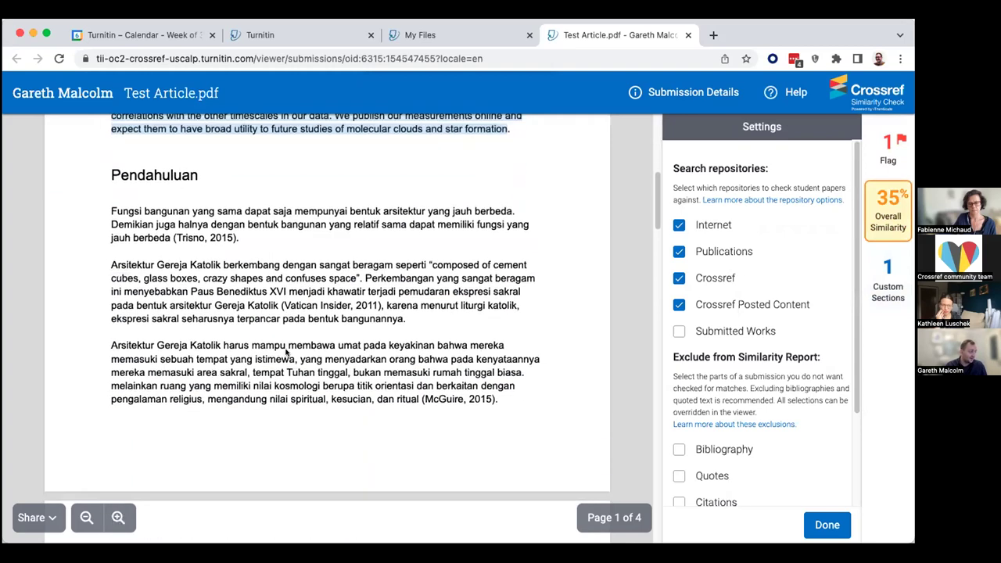
scroll(294, 348, up, 1)
scroll(293, 348, up, 2)
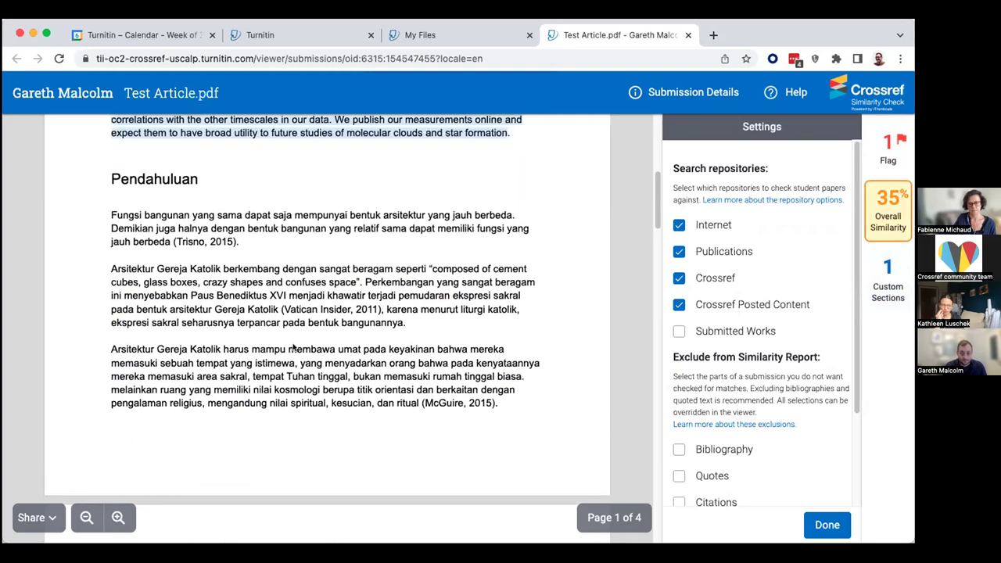
Include the Pendahuluan section in the similarity report again and return to the exclusion options in the overall similarity settings.
click(888, 283)
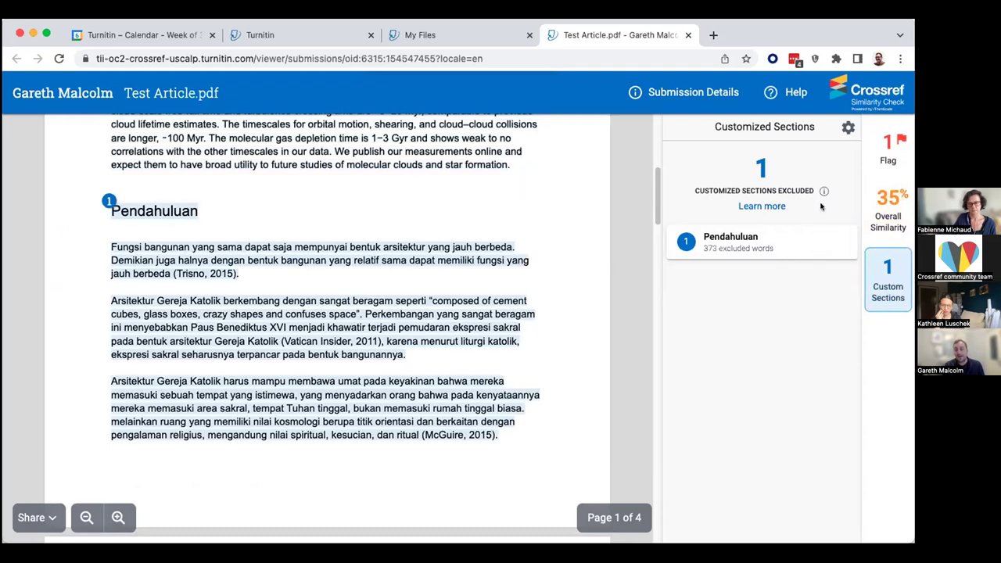
mouse_move(820, 240)
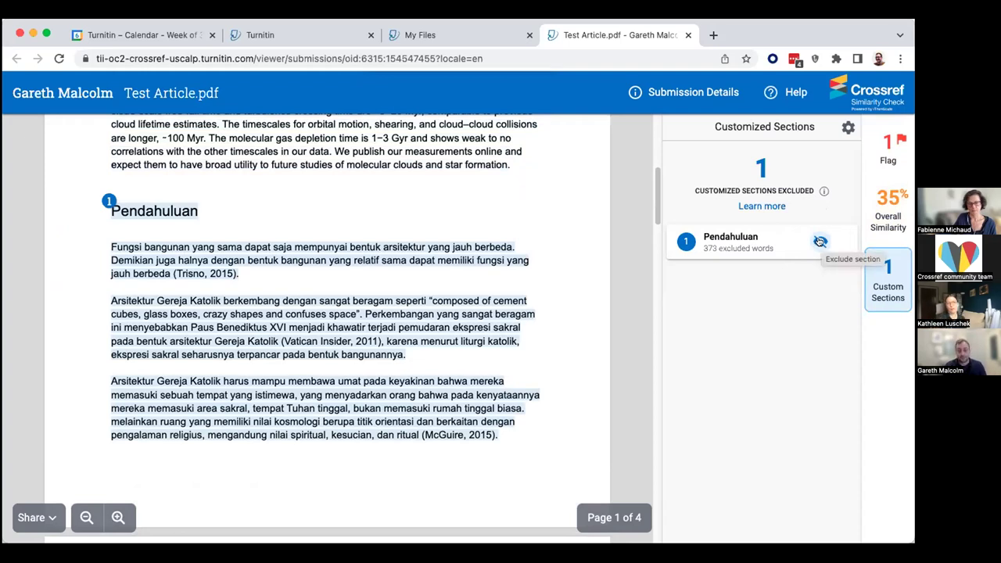
click(820, 241)
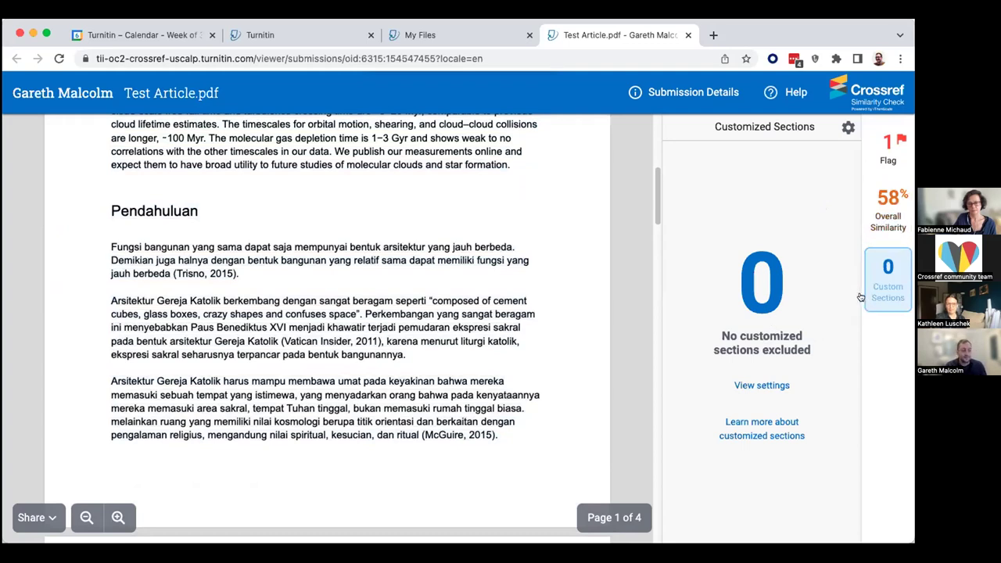
click(886, 211)
scroll(783, 353, down, 3)
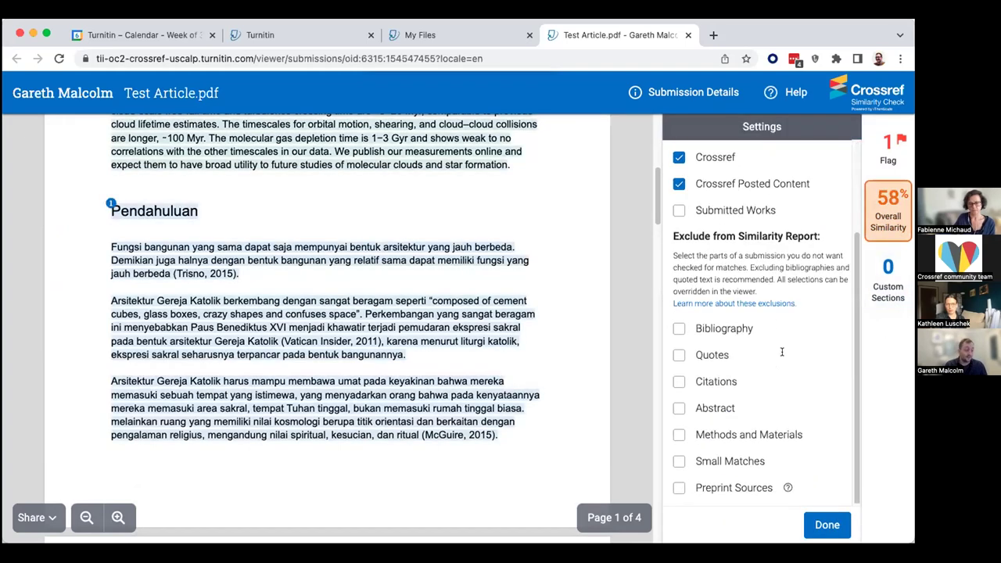
Open the flags for review and expand the details of the Replaced characters flag.
scroll(783, 353, up, 2)
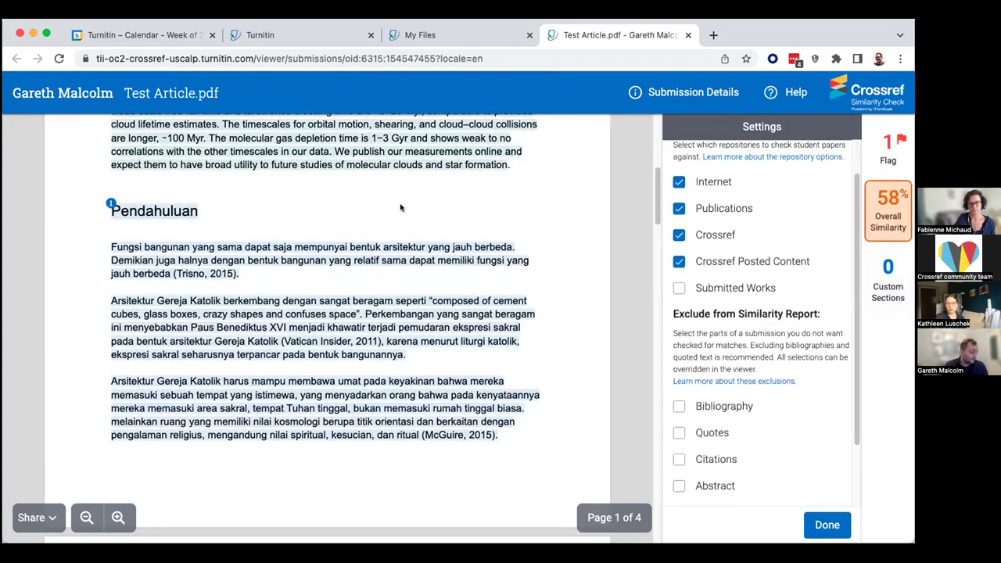
scroll(410, 208, up, 5)
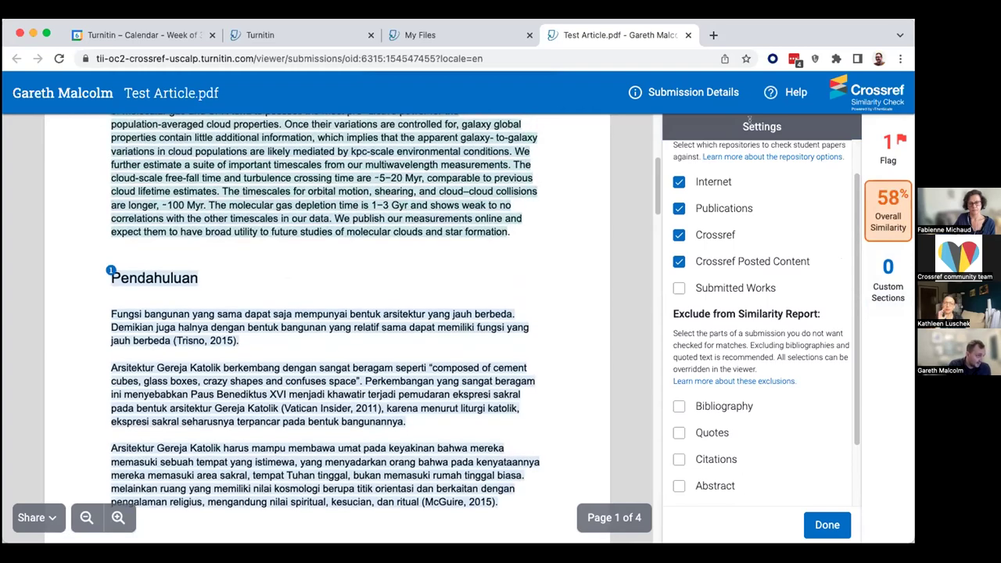
scroll(338, 271, up, 5)
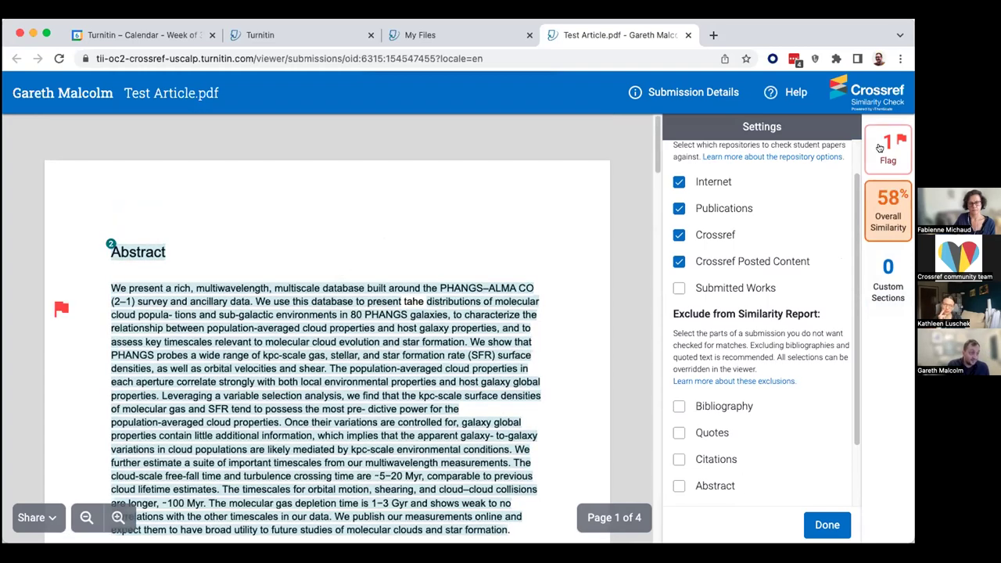
click(882, 149)
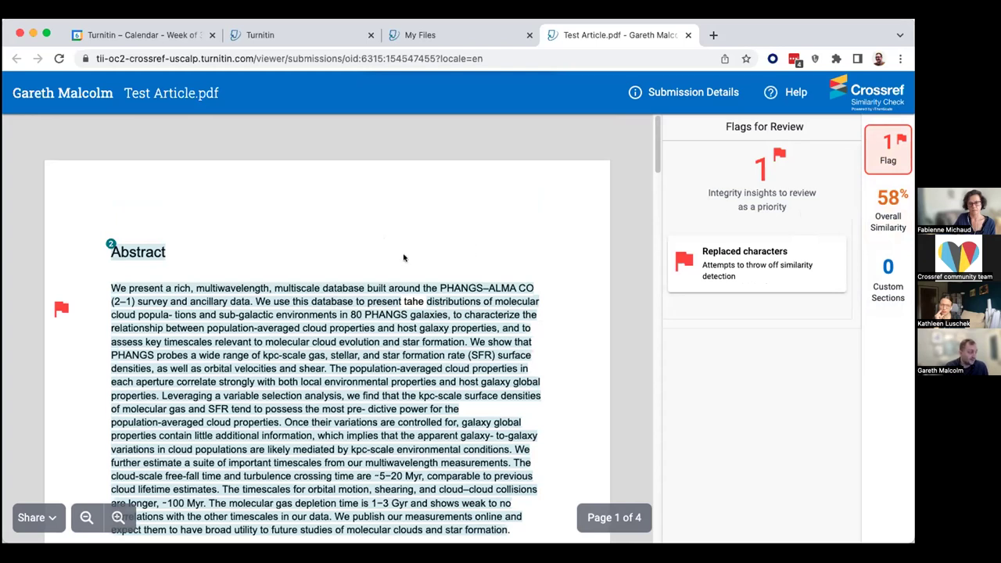
scroll(553, 232, down, 1)
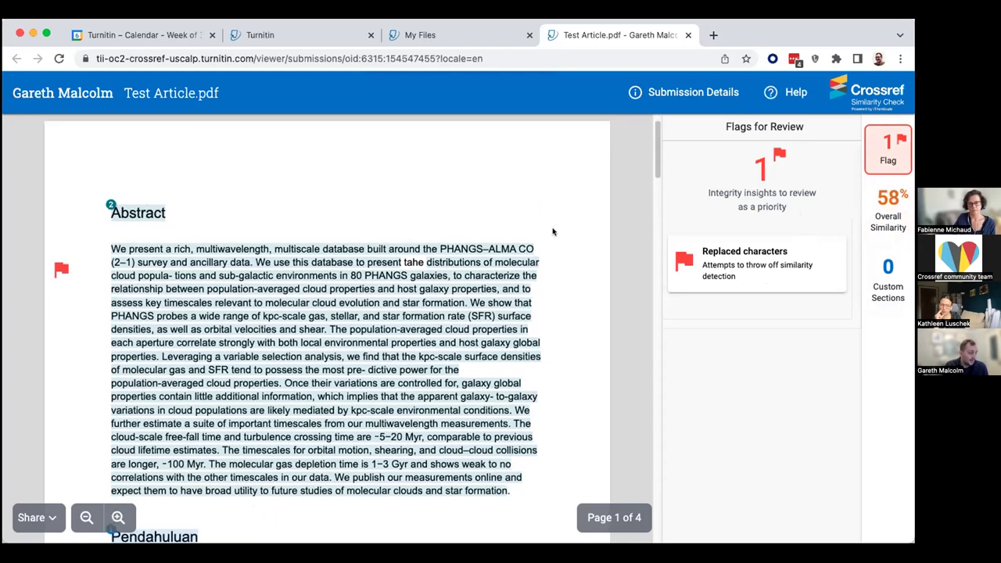
scroll(419, 222, down, 20)
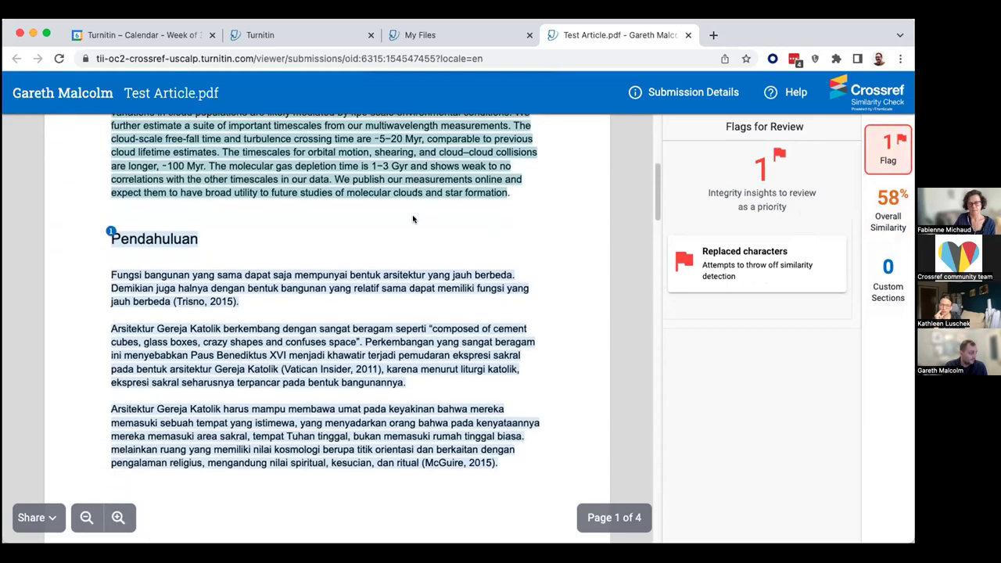
click(727, 262)
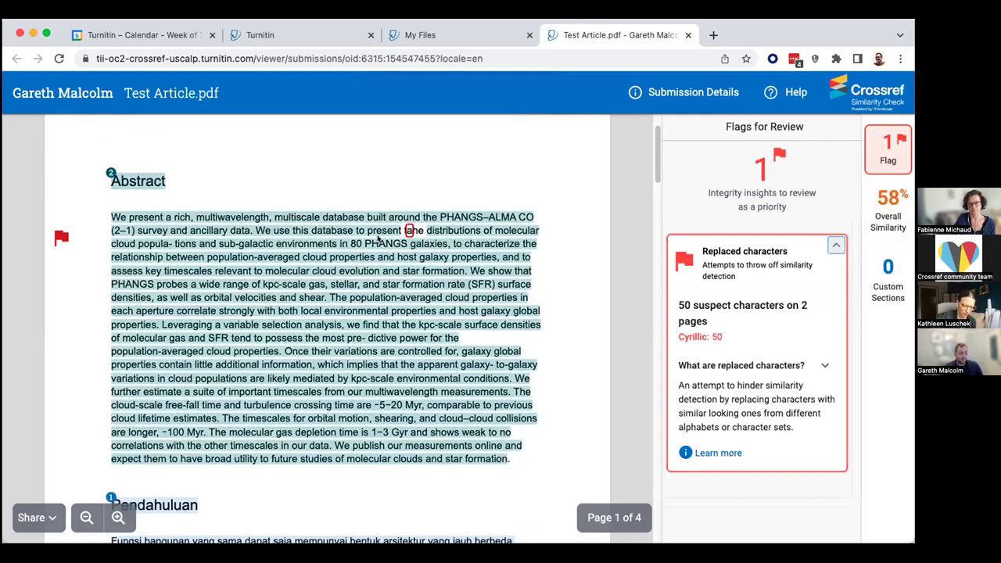
Examine the replaced characters marked in the document, from the abstract to the final paragraph on page 4.
scroll(409, 235, up, 1)
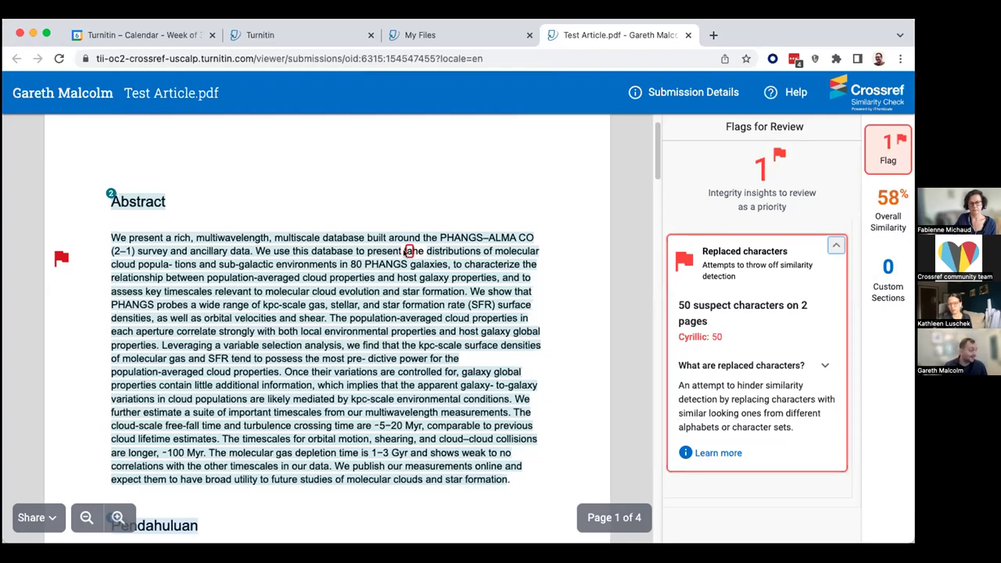
scroll(403, 254, down, 5)
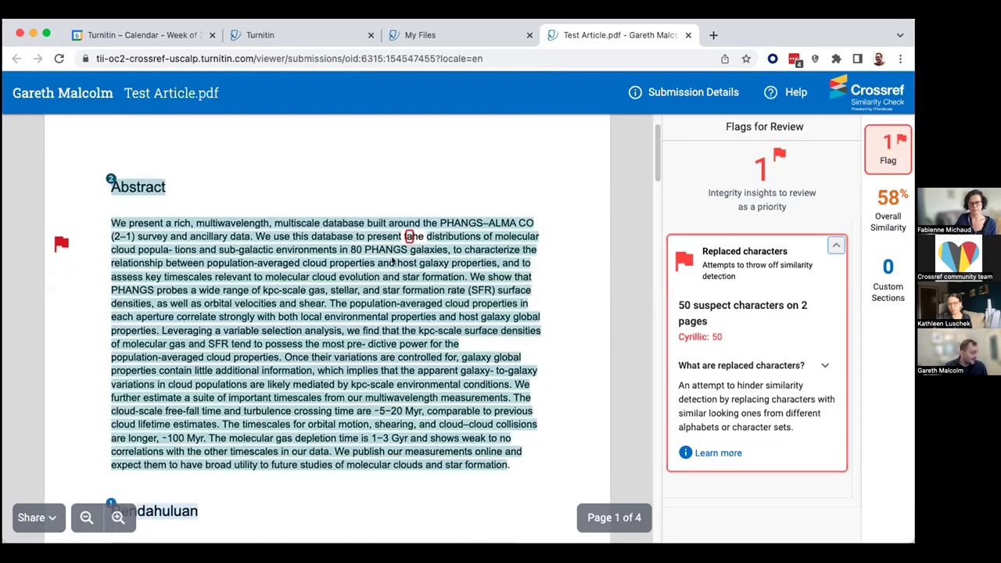
scroll(399, 260, down, 15)
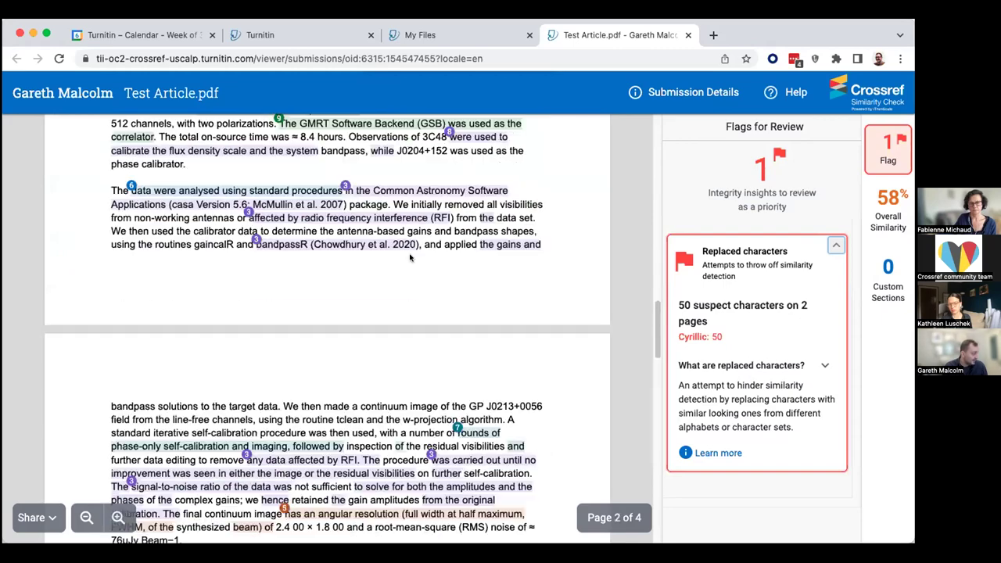
scroll(410, 256, down, 15)
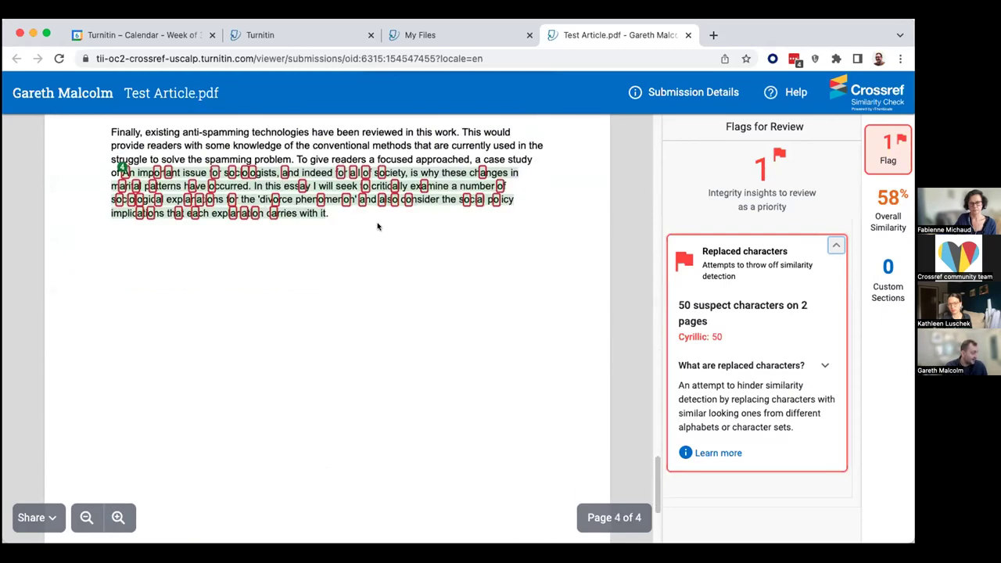
scroll(164, 235, up, 1)
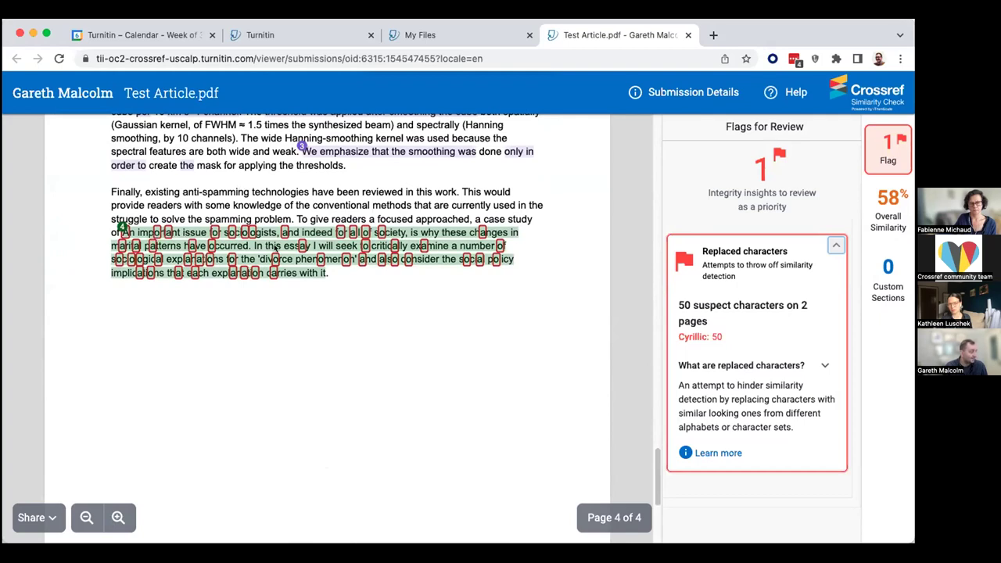
scroll(275, 249, up, 1)
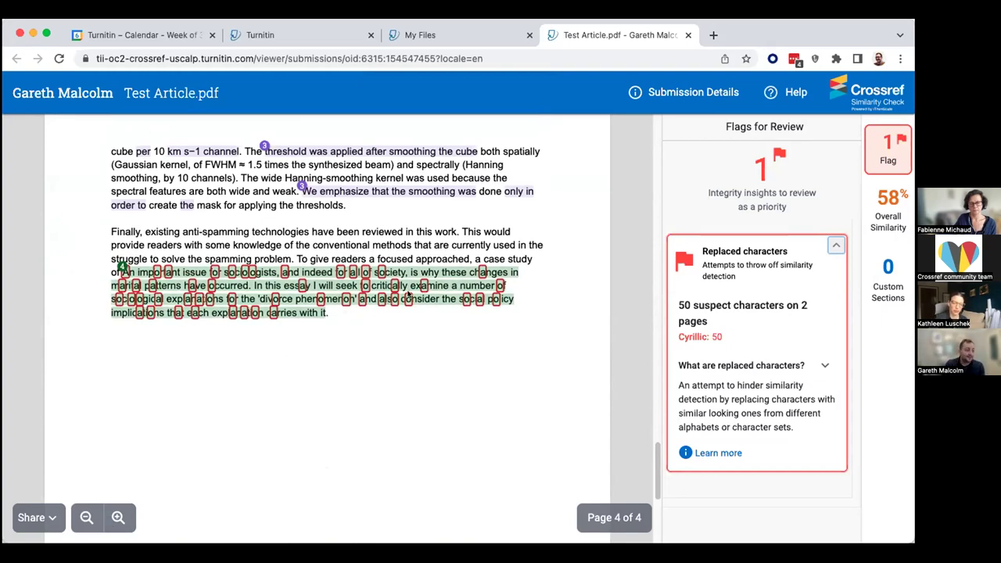
scroll(404, 288, up, 3)
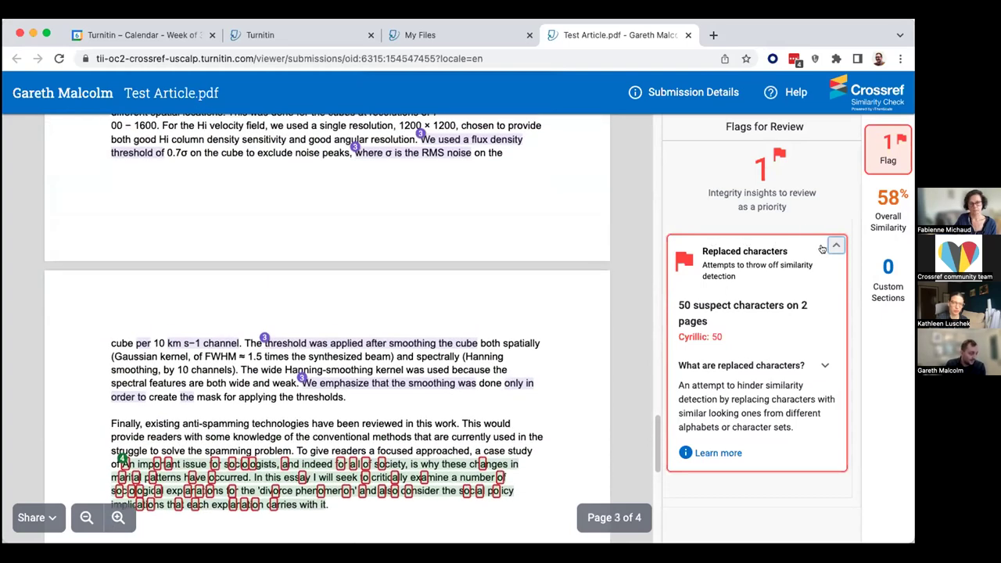
Return to the overall similarity view and add the comment "Issue with source. Investigate further." to the abstract paragraph.
click(883, 208)
scroll(270, 261, up, 3)
scroll(270, 260, up, 15)
scroll(291, 273, up, 10)
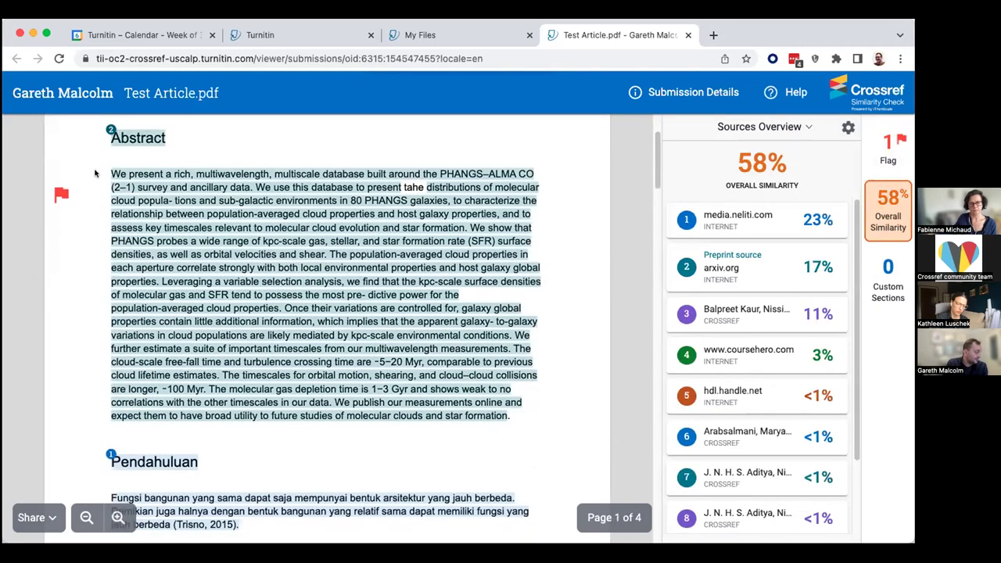
drag(108, 173, 536, 409)
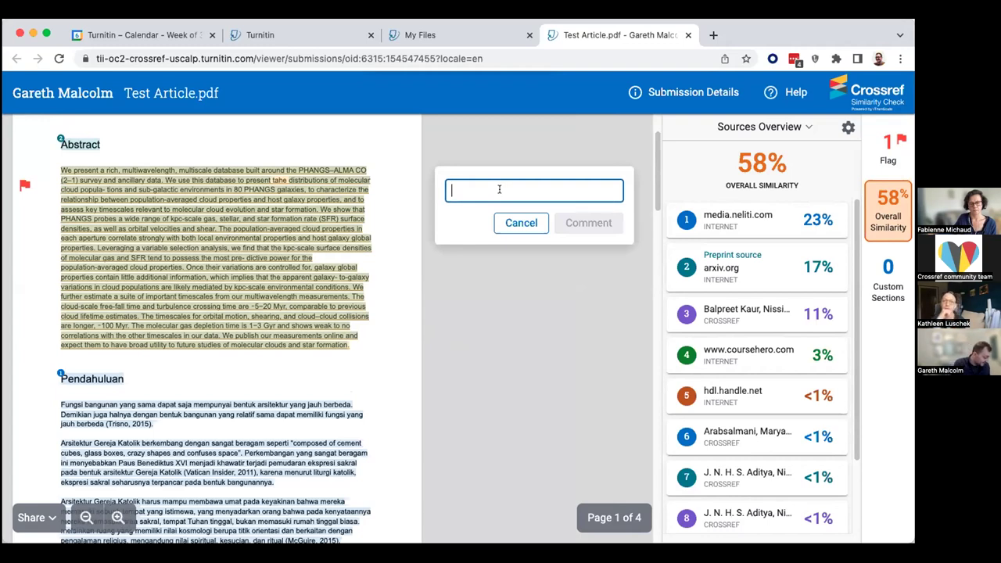
text(Issue with source)
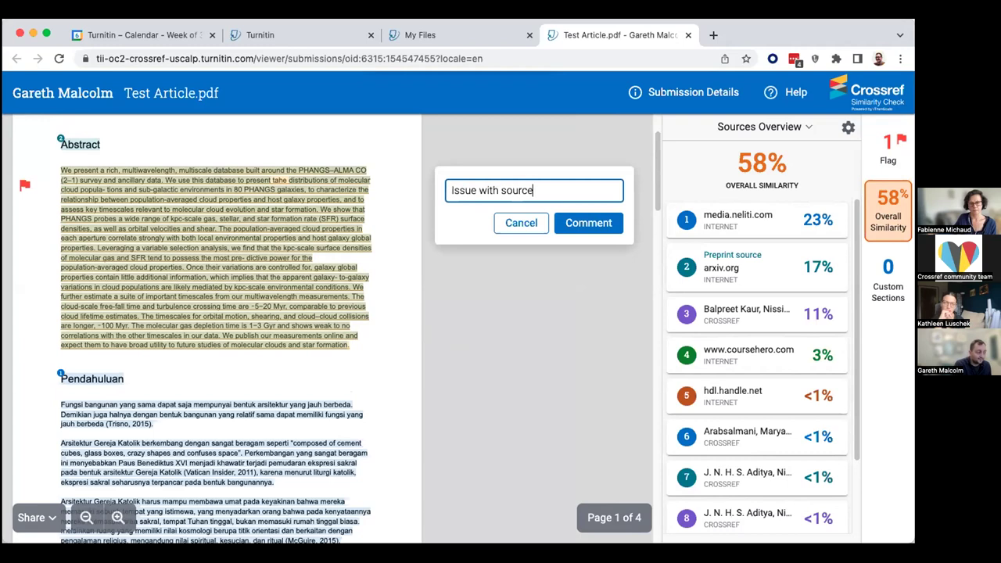
text(. Investigate fut)
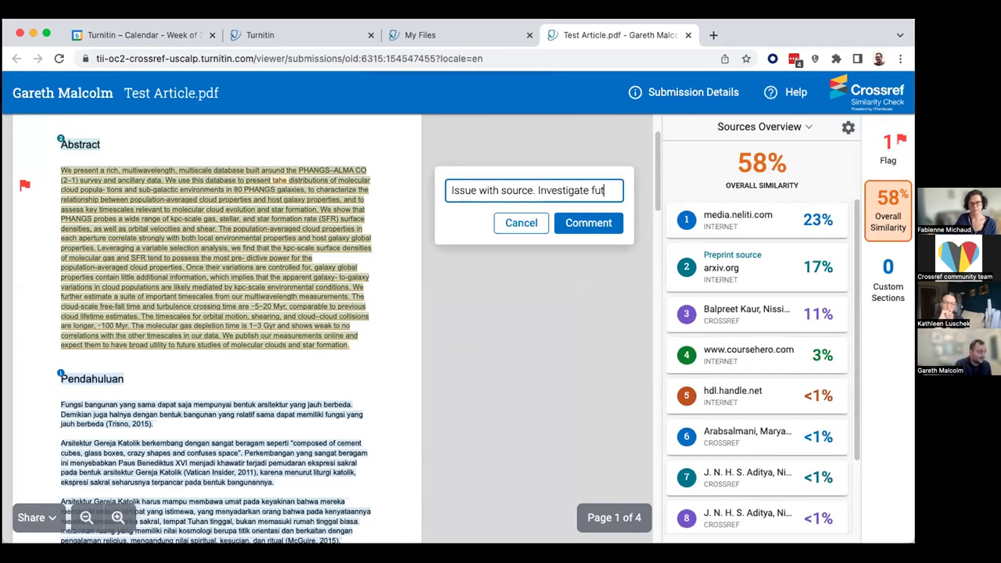
text(her.)
key(BackSpace)
key(BackSpace)
key(BackSpace)
key(BackSpace)
text(rther.)
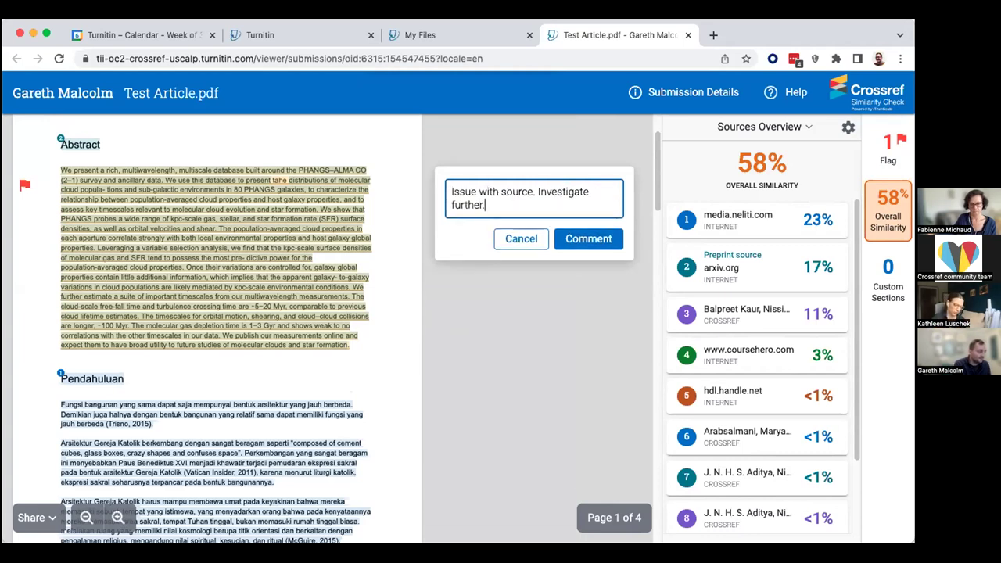
click(588, 239)
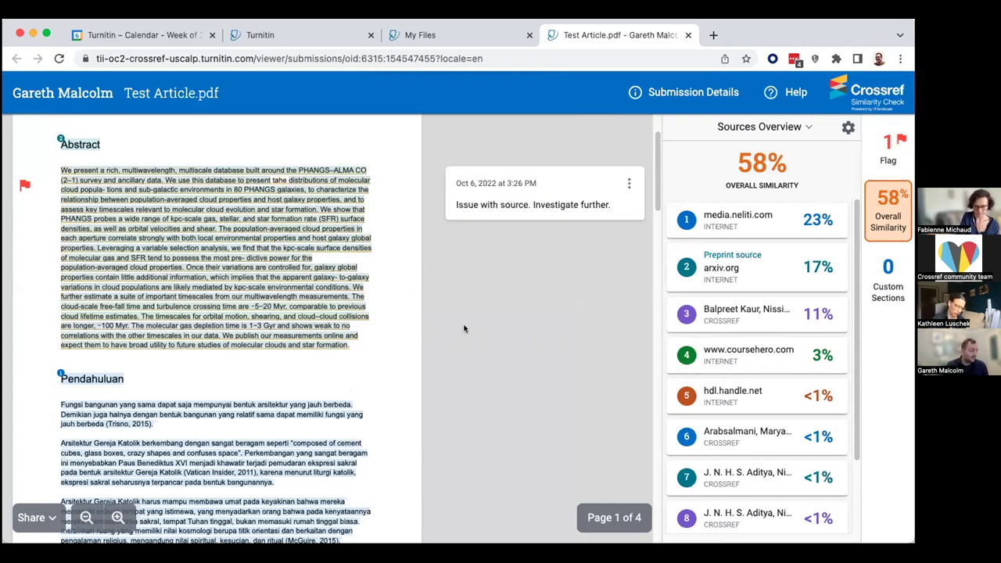
Delete the comment attached to the abstract paragraph.
scroll(531, 221, up, 2)
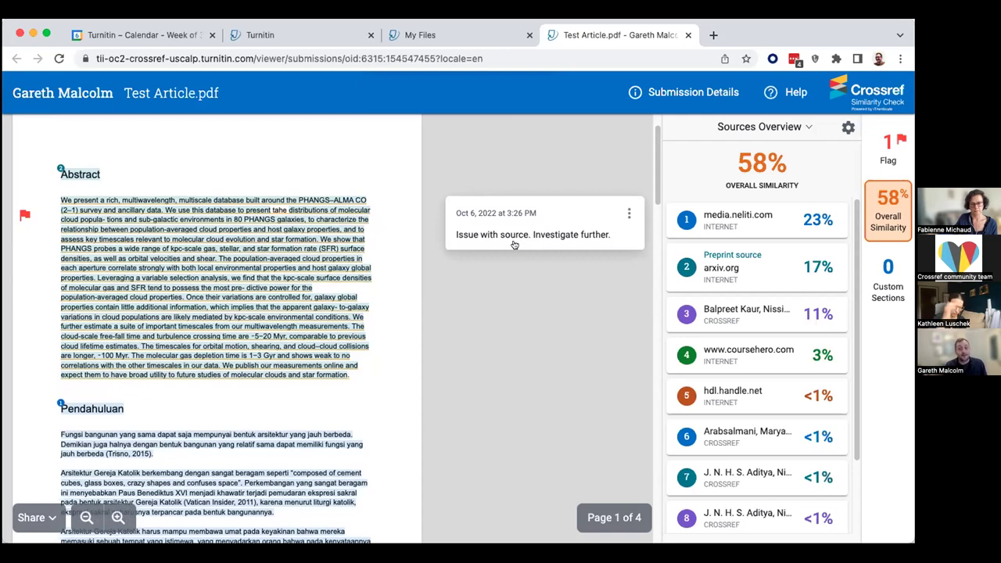
click(623, 212)
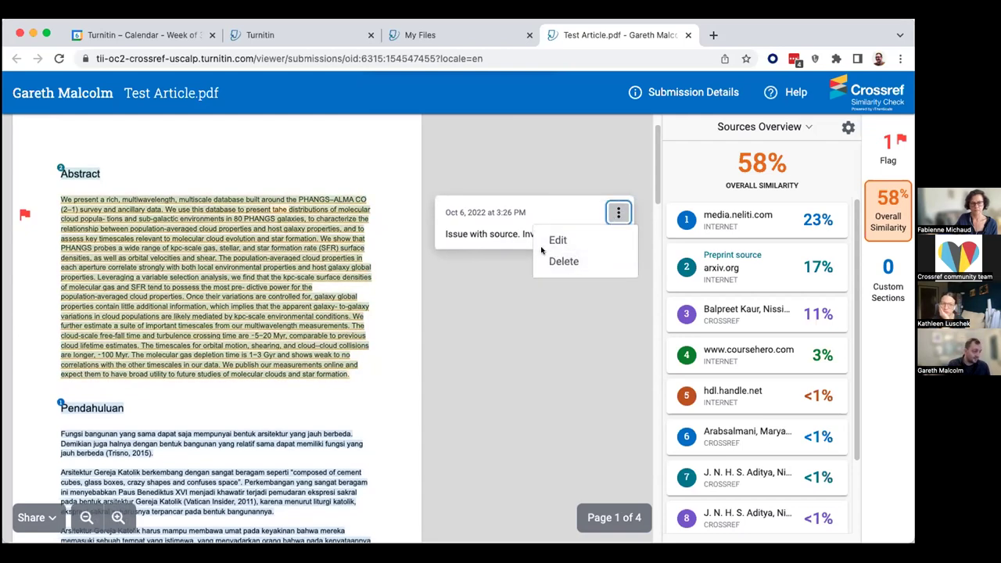
click(556, 260)
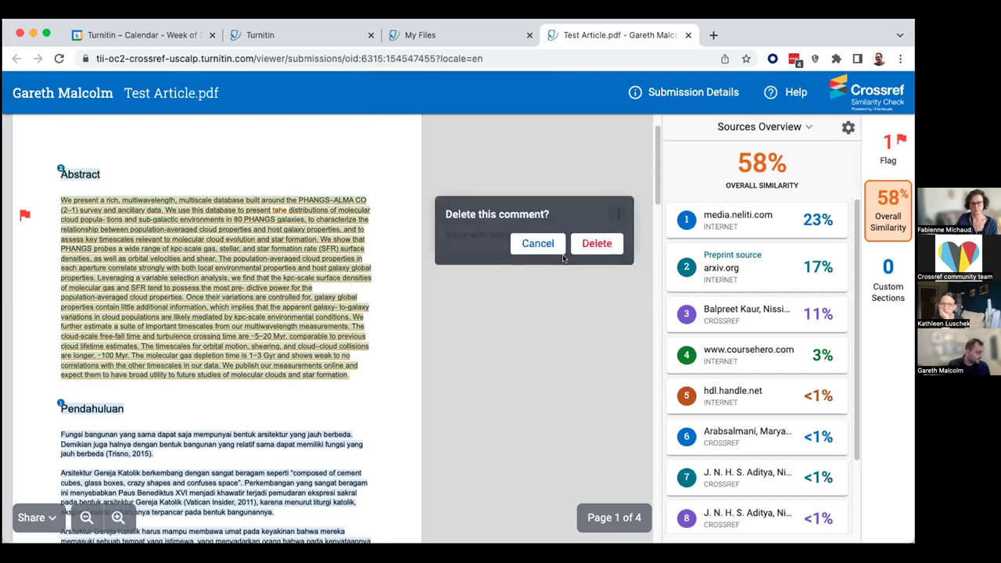
click(594, 245)
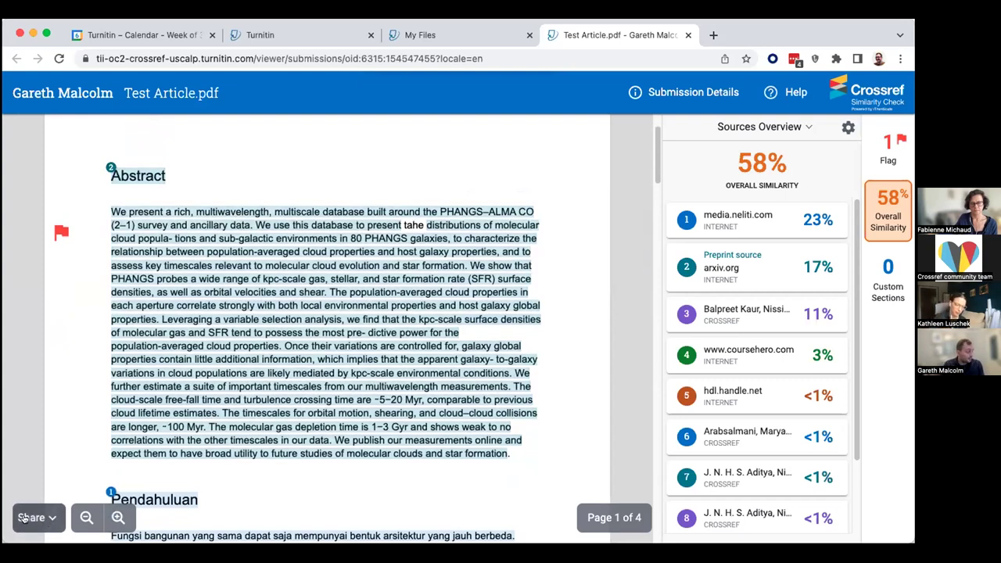
Open the form for emailing the PDF similarity report and set its page selection to Customize.
click(49, 519)
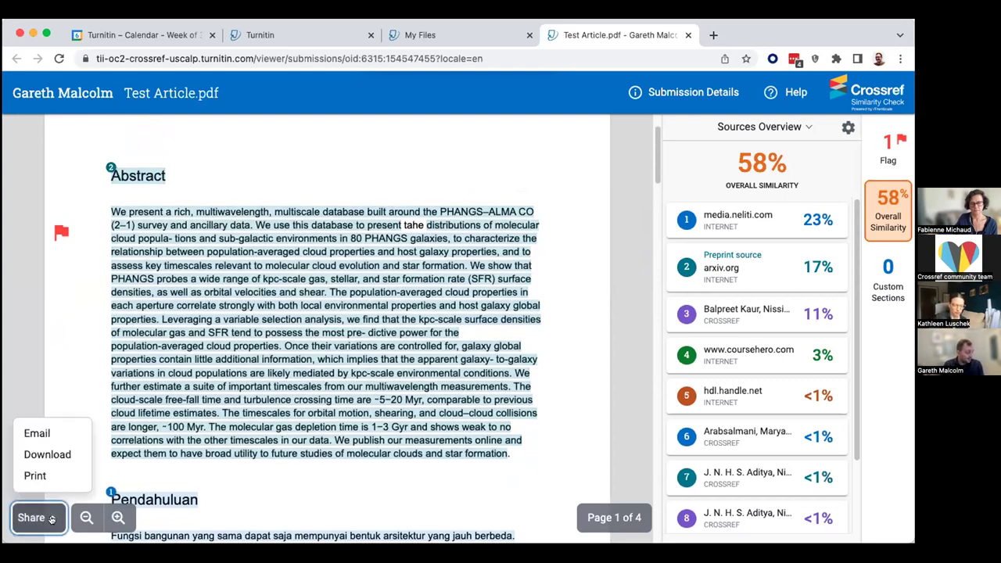
click(50, 519)
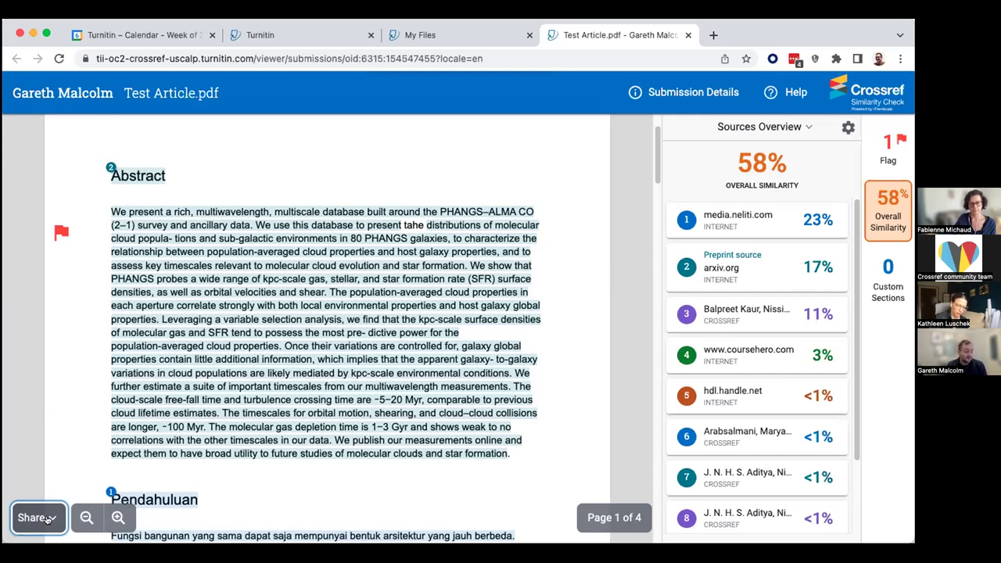
click(47, 519)
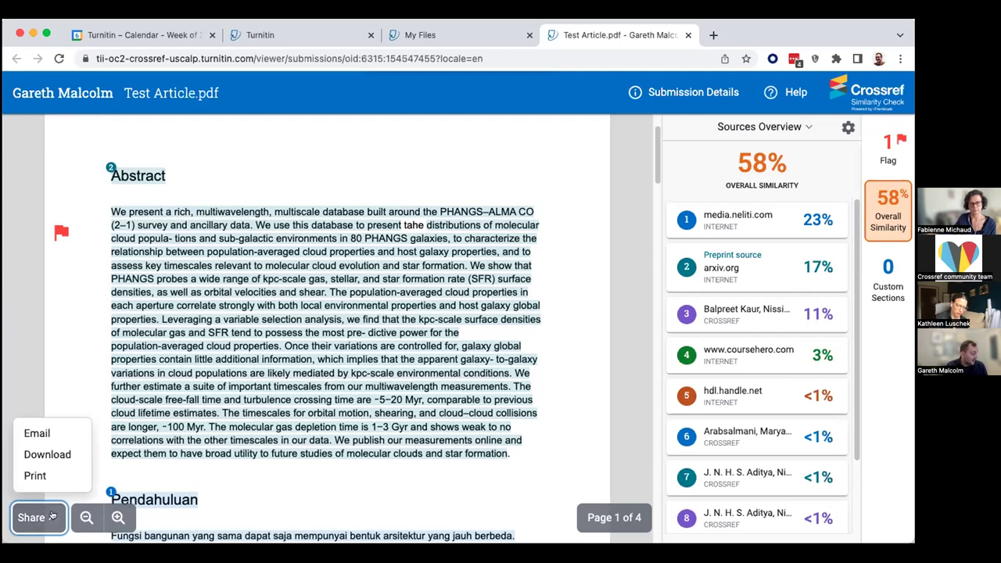
click(36, 432)
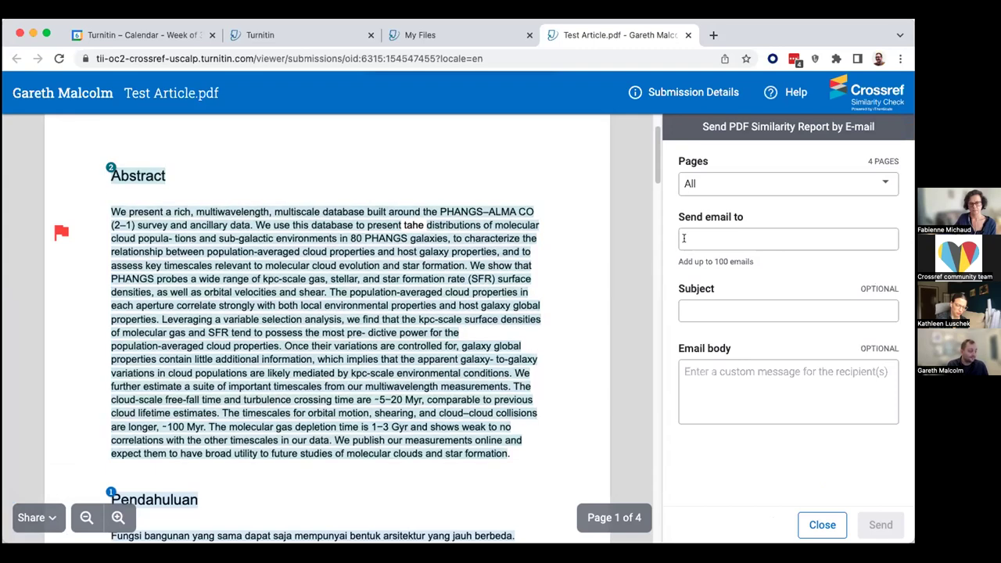
scroll(443, 218, down, 2)
scroll(469, 235, up, 1)
click(765, 183)
click(746, 188)
click(690, 177)
click(699, 202)
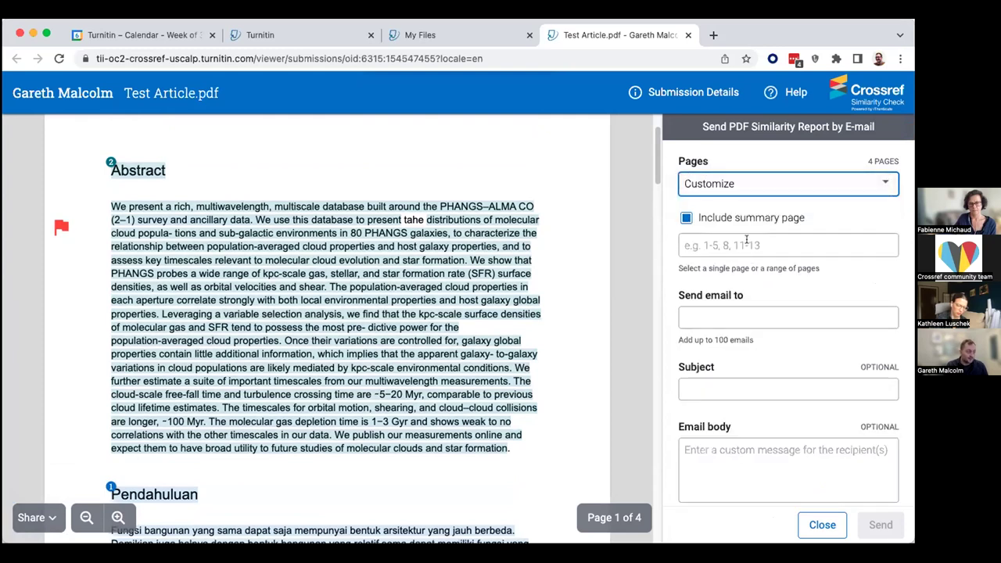
Set the emailed report's page selection back to All and review the recipient, subject and email body fields.
click(715, 183)
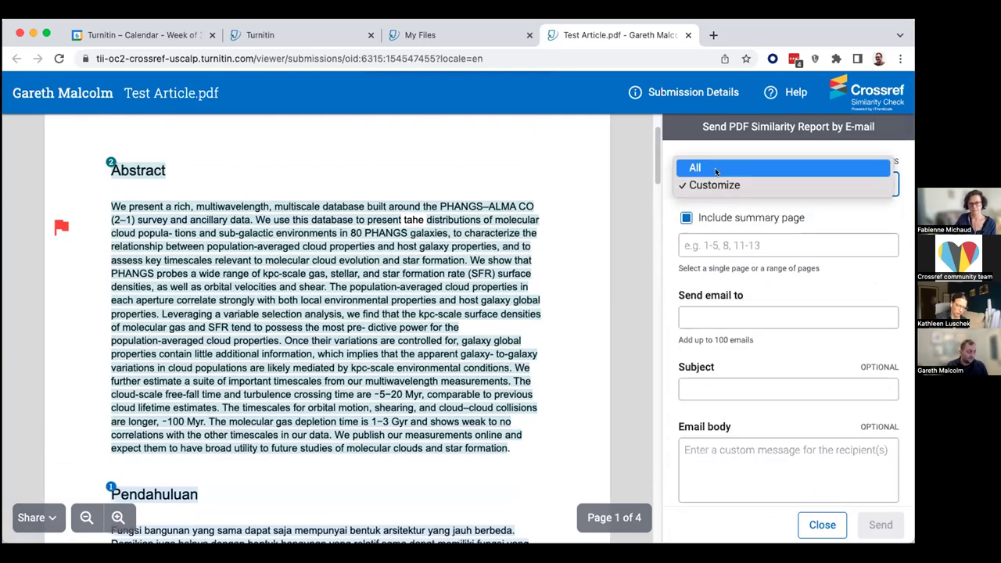
click(714, 168)
click(715, 232)
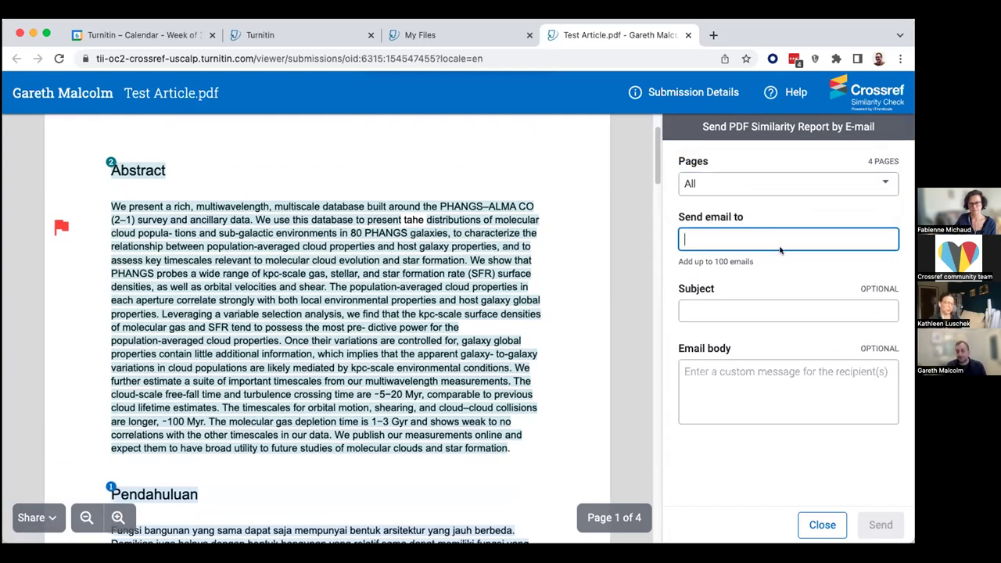
click(708, 291)
click(738, 358)
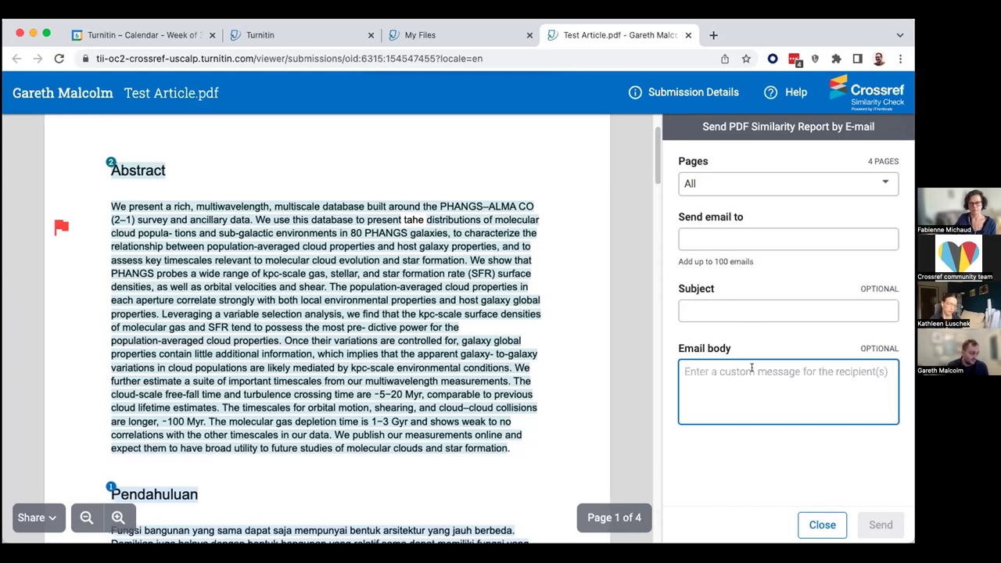
Leave the email form without sending and download the similarity report.
click(47, 516)
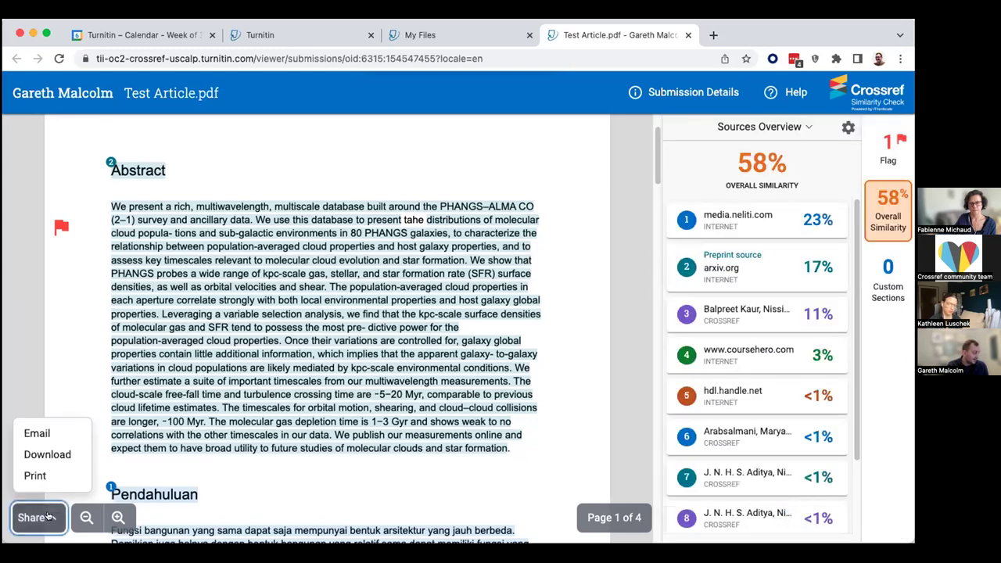
click(37, 455)
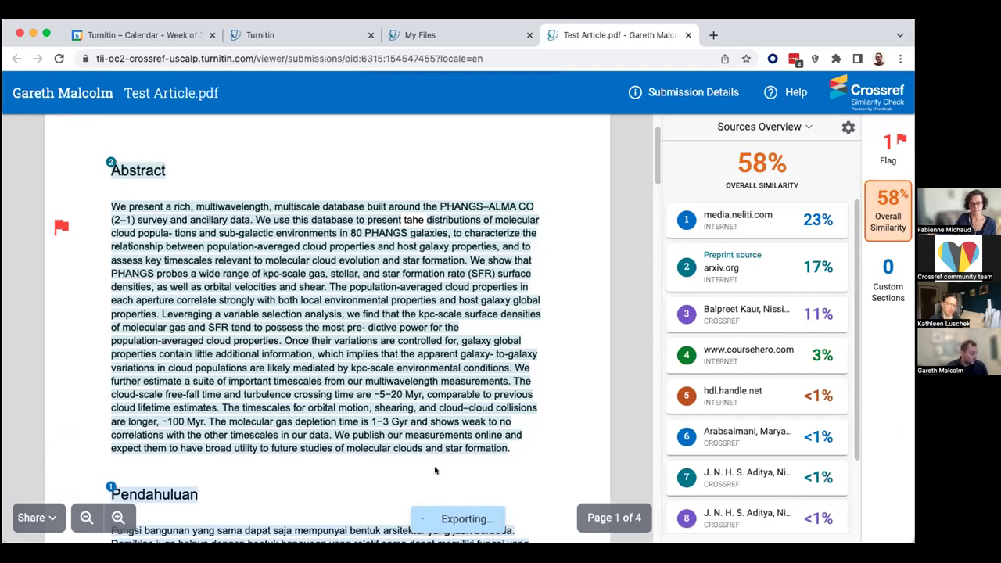
scroll(441, 462, down, 1)
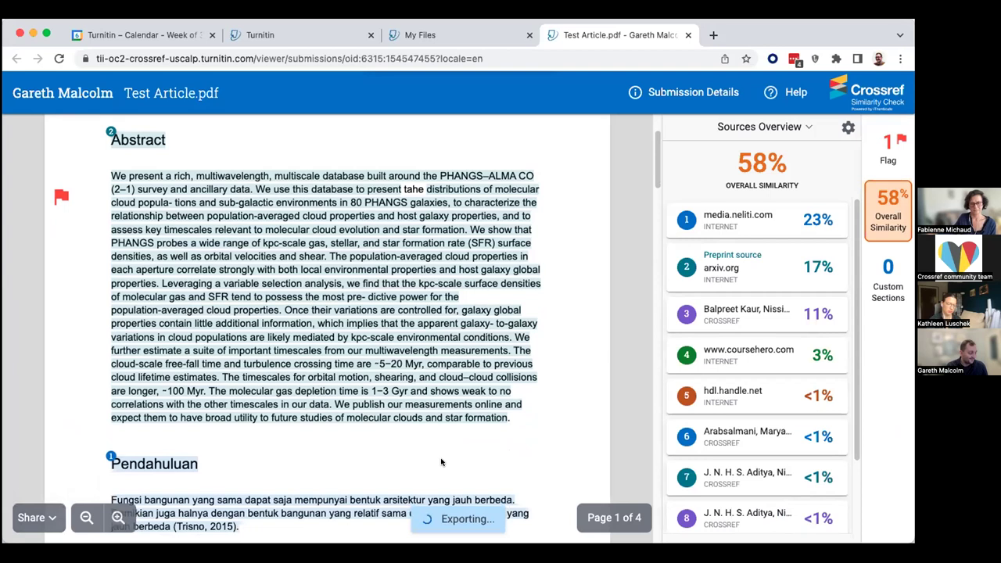
scroll(442, 462, up, 3)
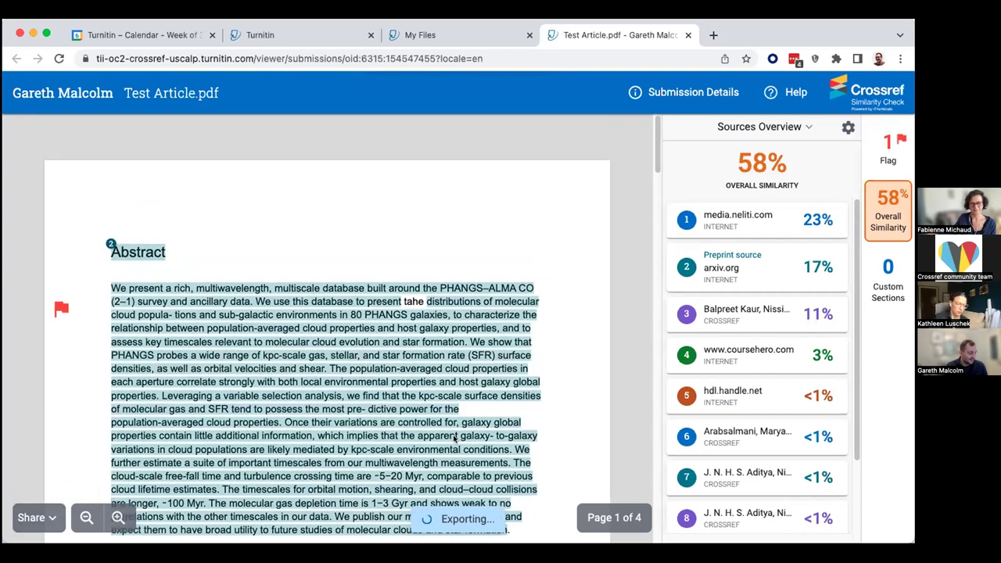
scroll(457, 440, down, 1)
scroll(460, 441, up, 1)
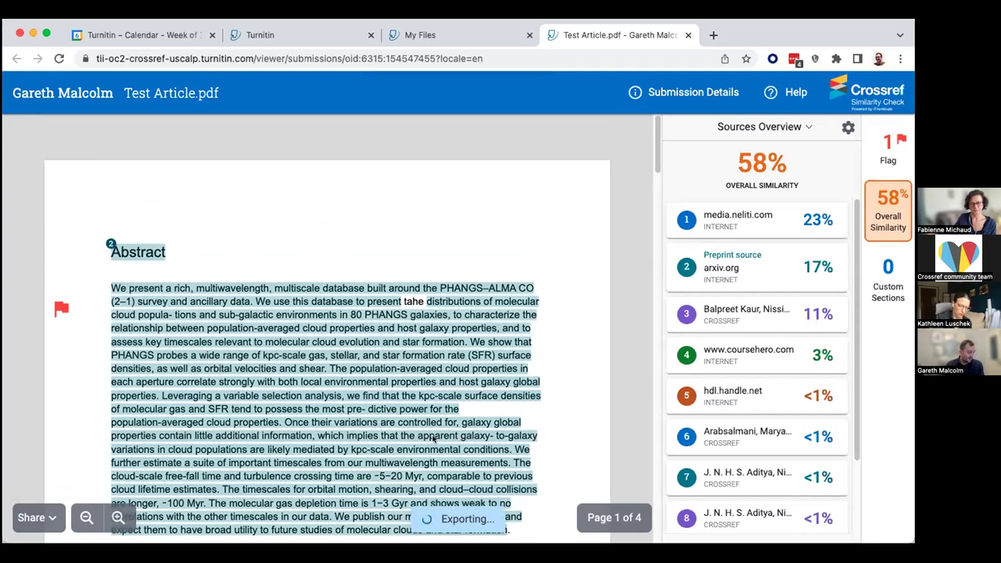
scroll(441, 431, down, 2)
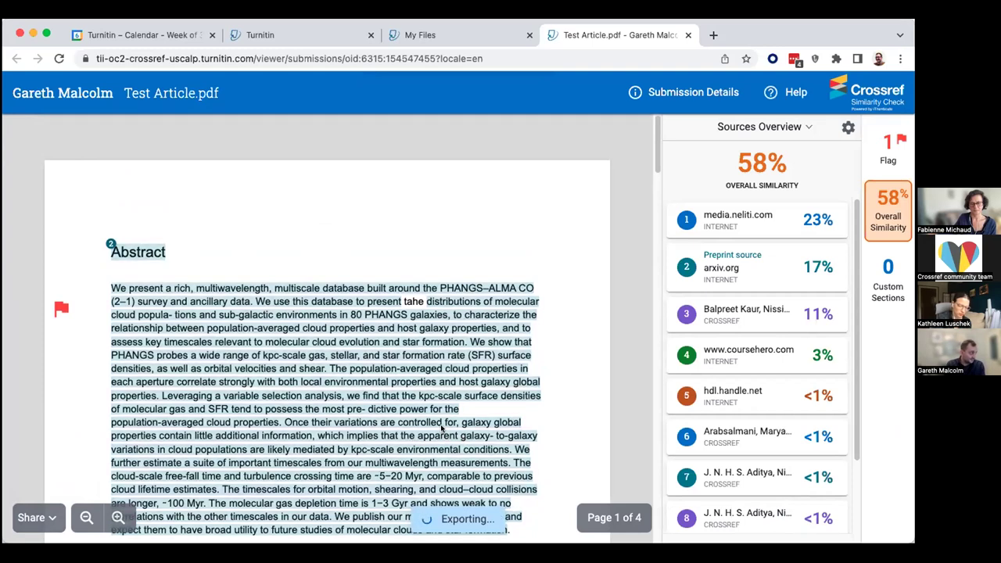
scroll(441, 428, up, 2)
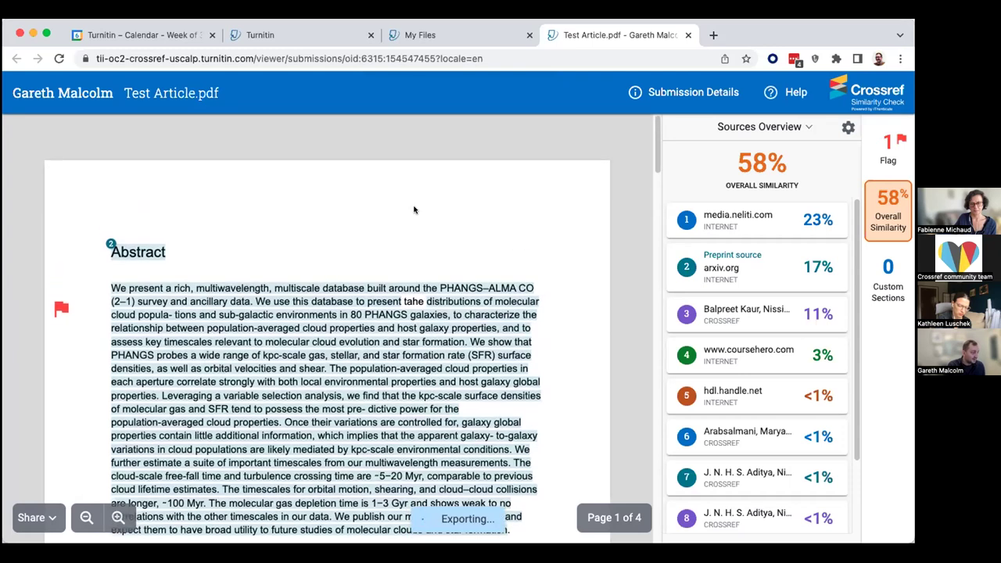
Search the document for "population", step forward through the matches, and close the search.
key(super+f)
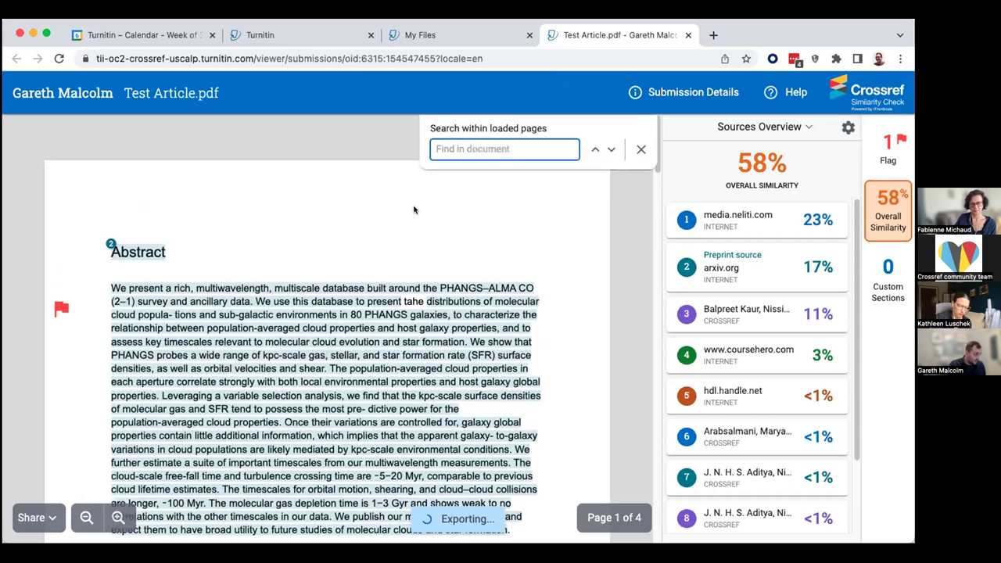
text(p)
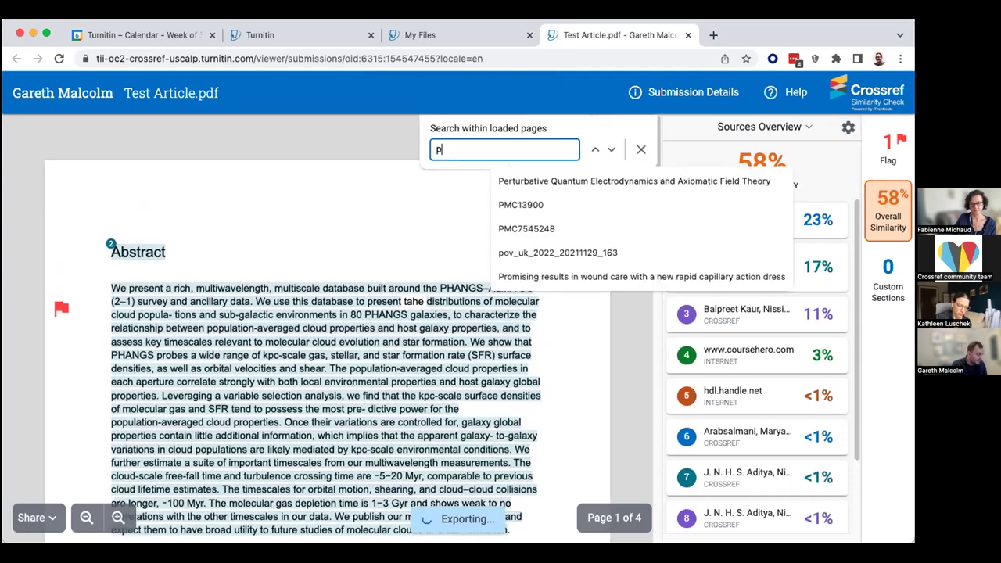
key(BackSpace)
text(population)
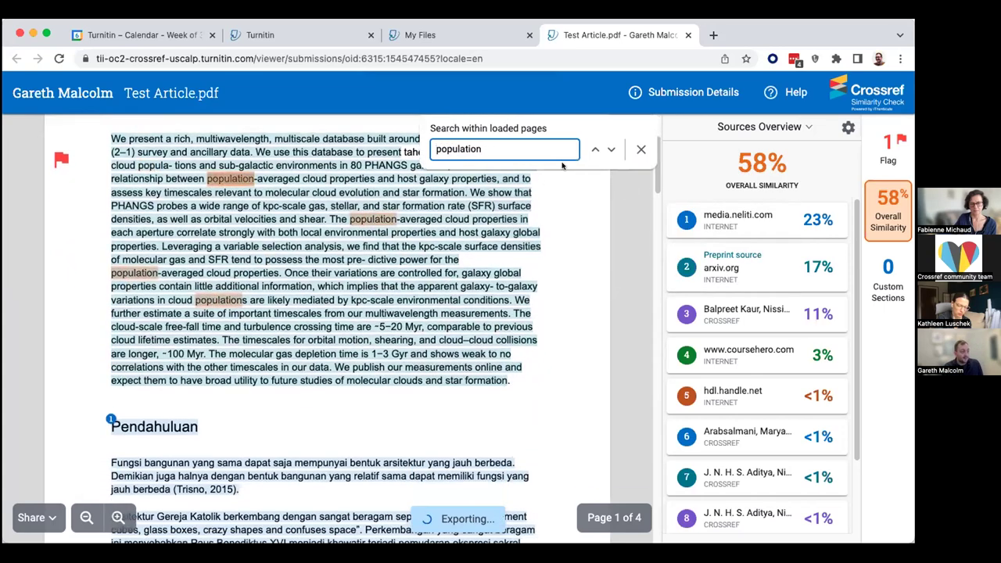
click(609, 149)
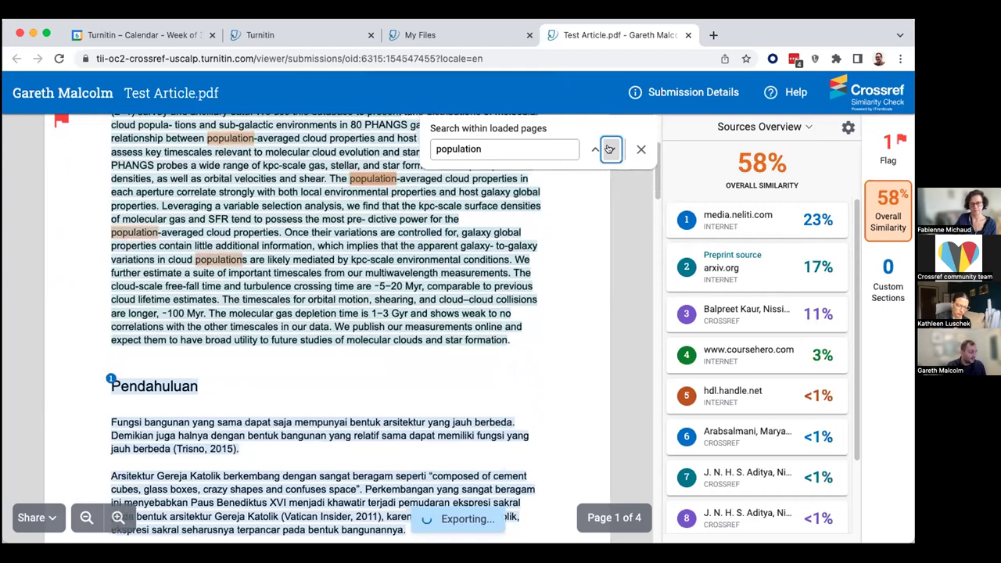
click(610, 148)
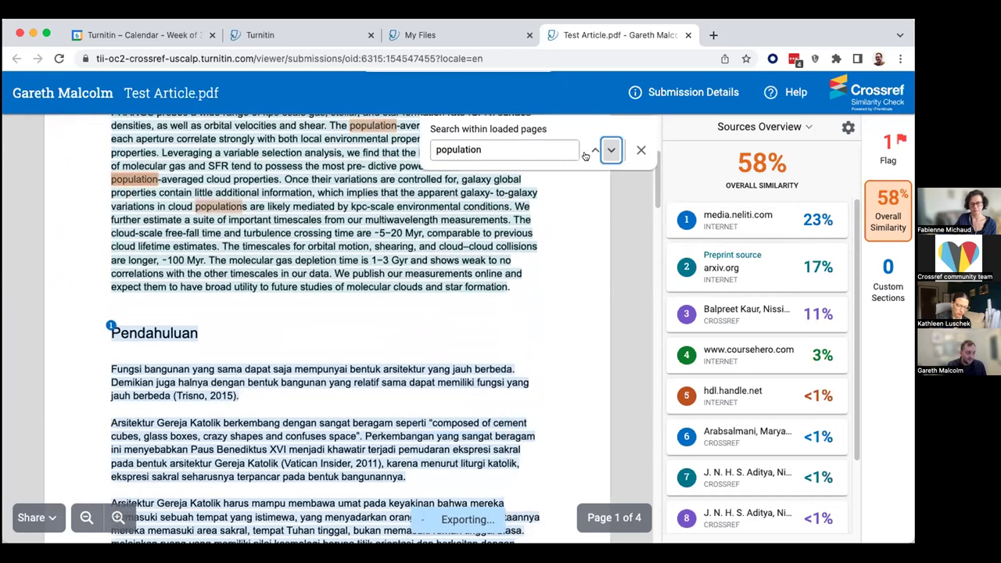
click(640, 148)
scroll(383, 217, up, 1)
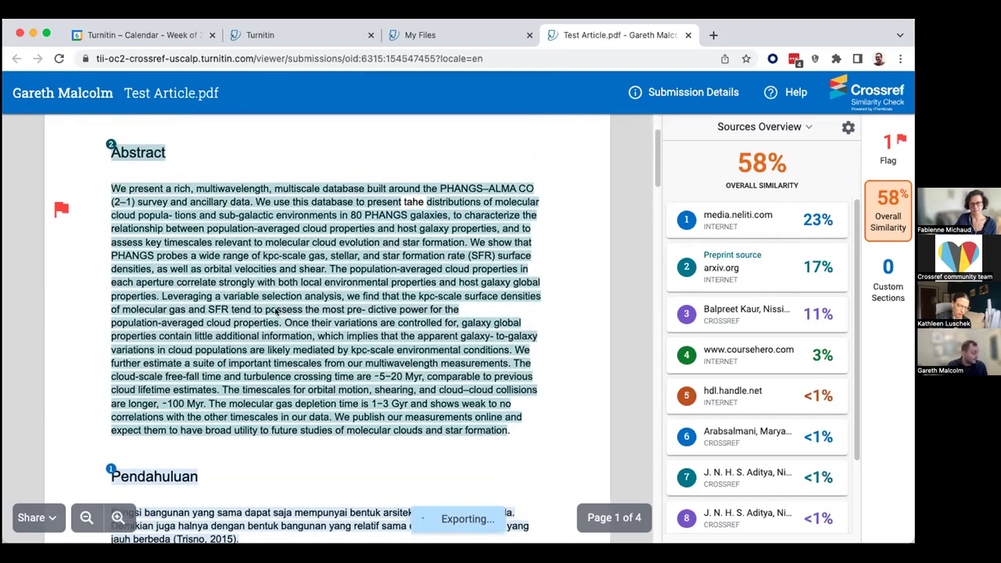
Enlarge the document in the viewer and return it to its original size.
scroll(276, 311, up, 2)
click(117, 516)
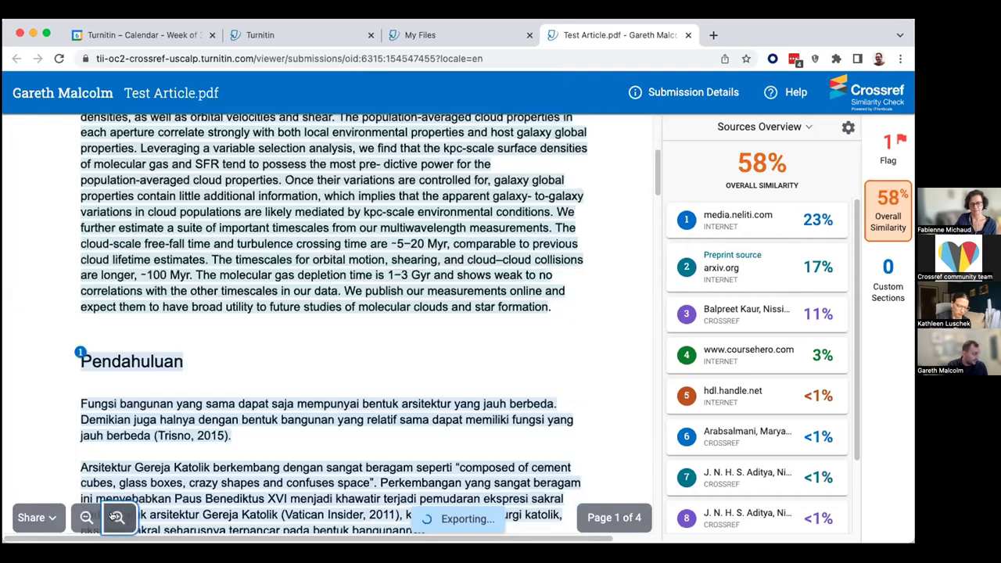
click(114, 517)
click(86, 517)
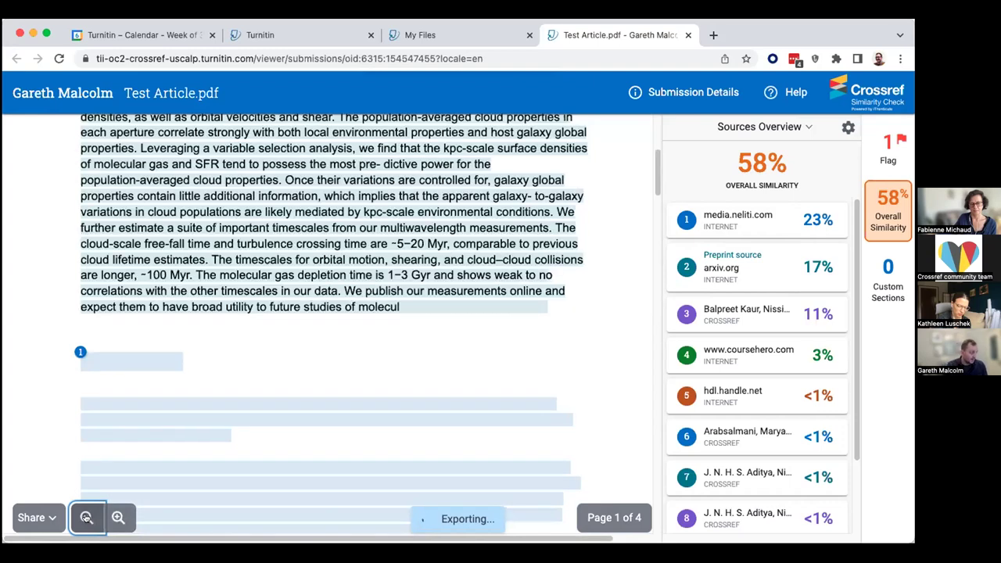
click(86, 517)
scroll(291, 419, up, 2)
scroll(291, 418, up, 2)
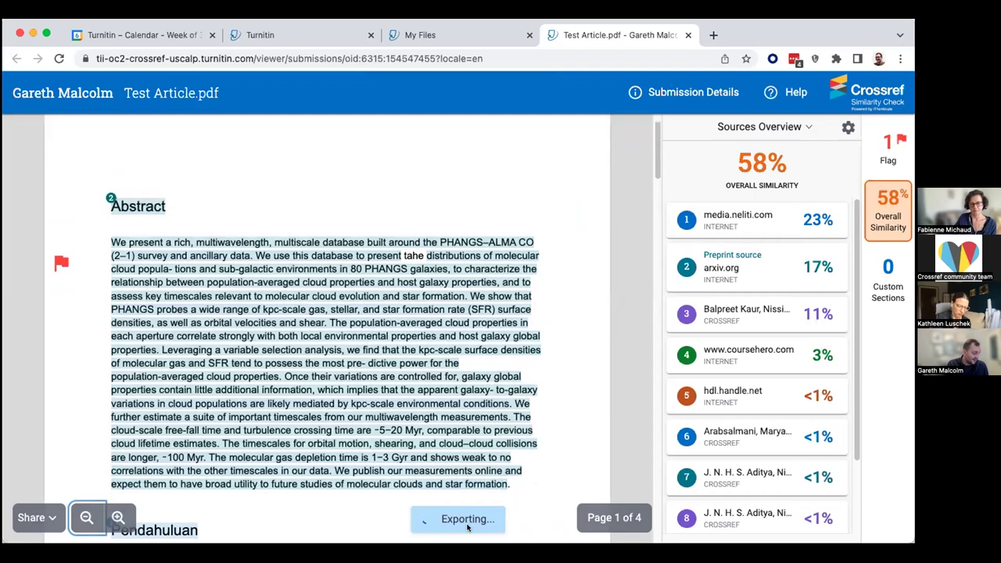
scroll(545, 470, down, 1)
scroll(545, 470, down, 10)
scroll(549, 420, down, 15)
scroll(549, 420, up, 20)
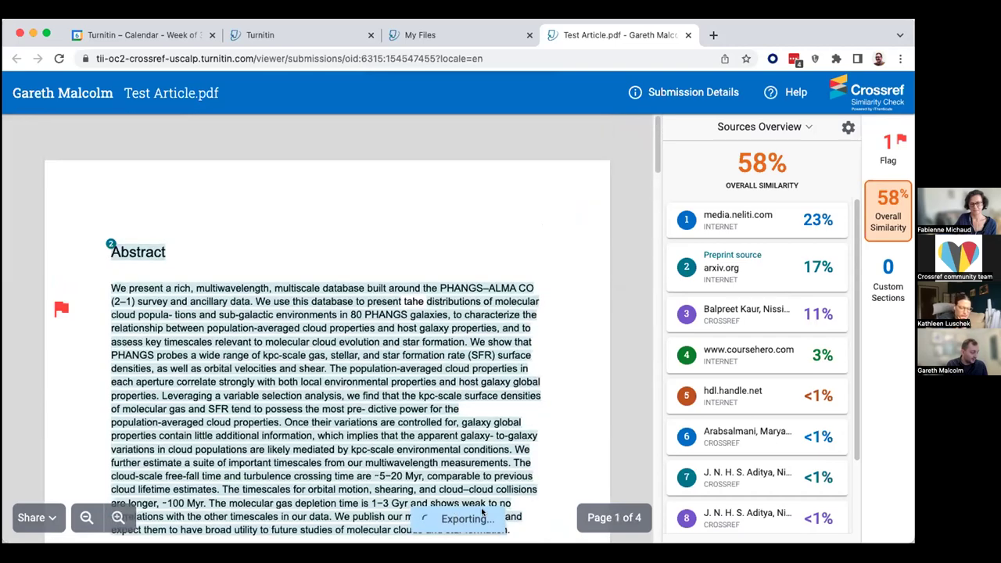
scroll(573, 453, down, 2)
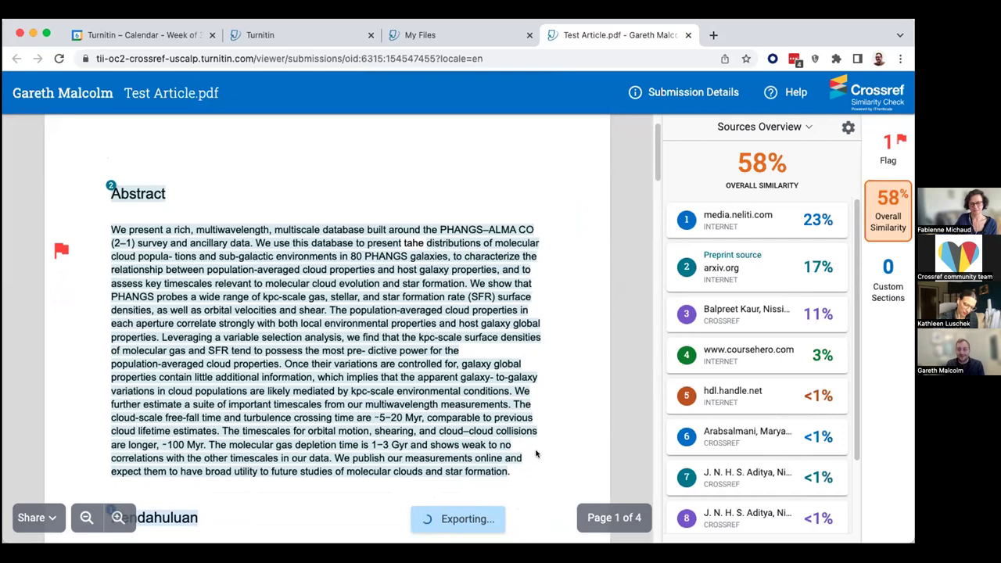
scroll(540, 434, down, 1)
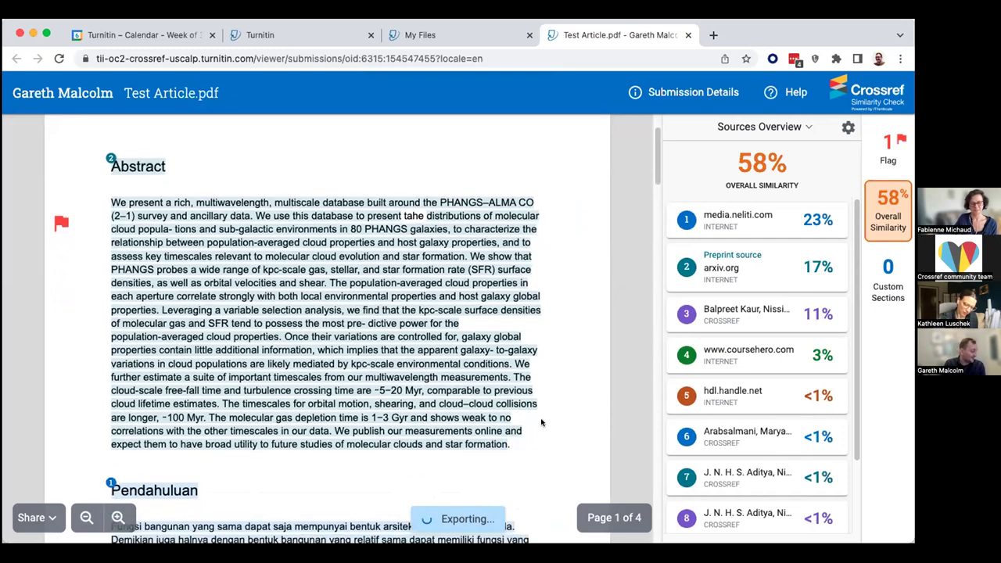
scroll(541, 426, up, 1)
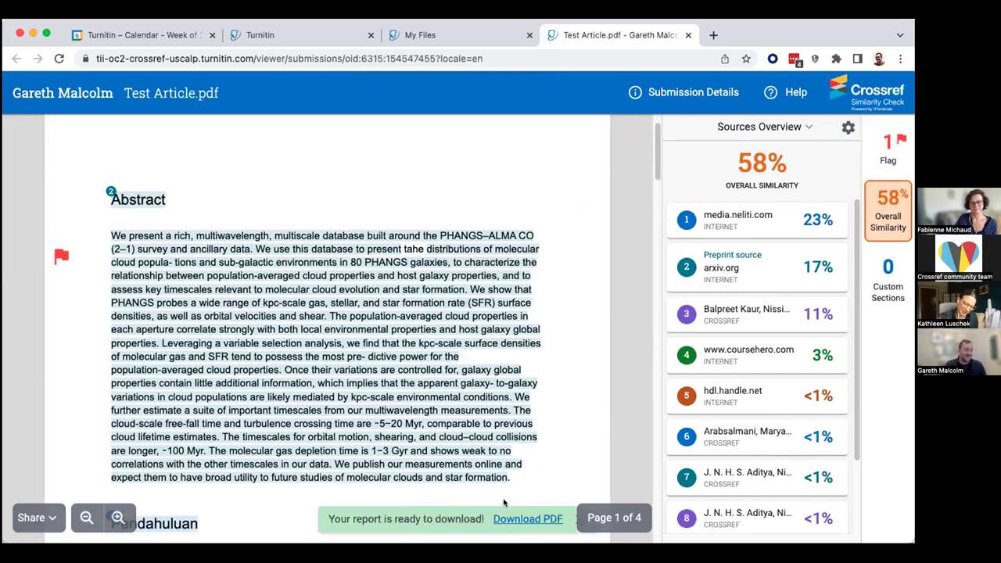
Save the exported PDF of the similarity report and open the downloaded file.
click(514, 519)
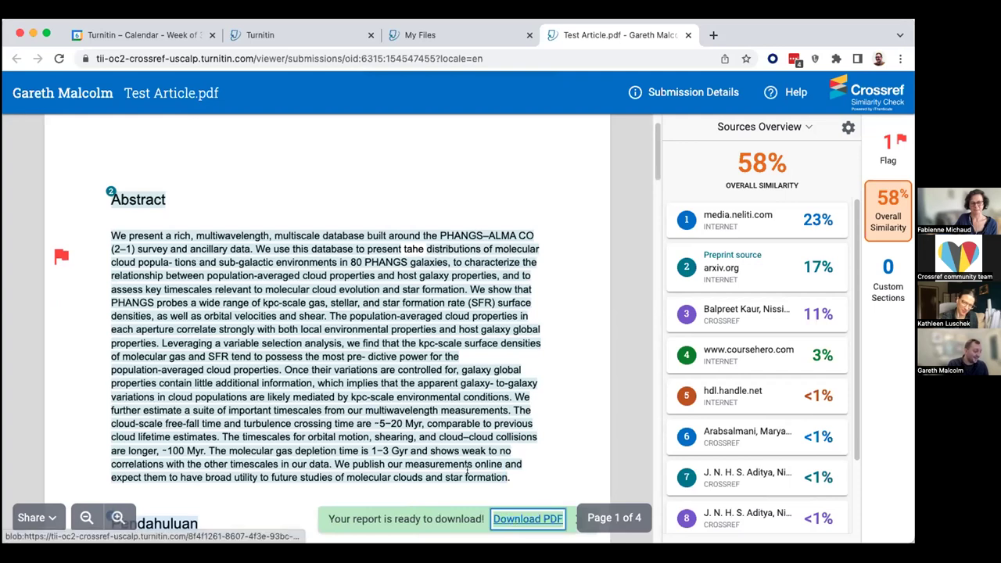
click(43, 522)
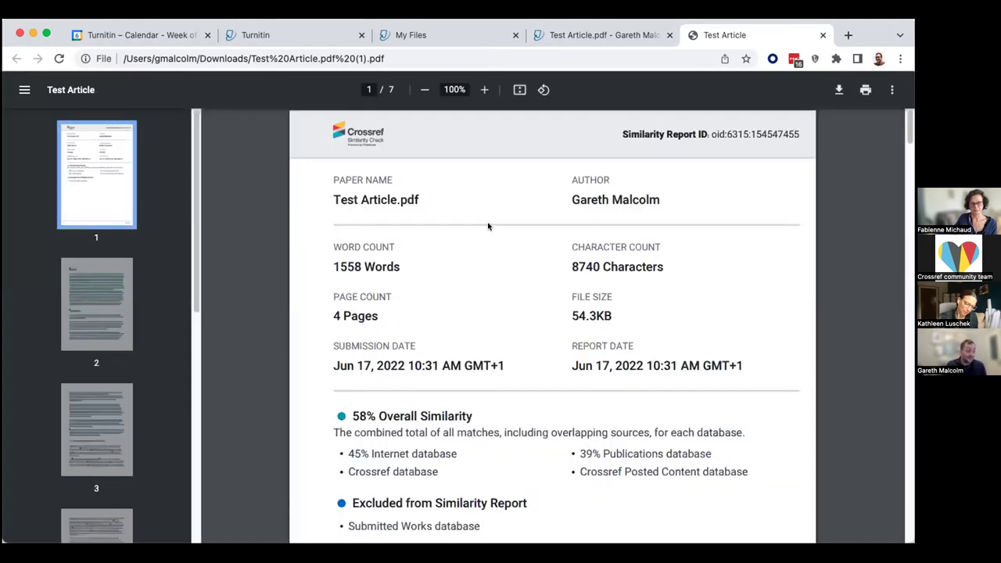
Examine the PDF report's cover page with its submission details and database summary, and the highlighted matches on the following pages.
scroll(486, 230, down, 1)
scroll(485, 230, up, 1)
scroll(479, 258, down, 1)
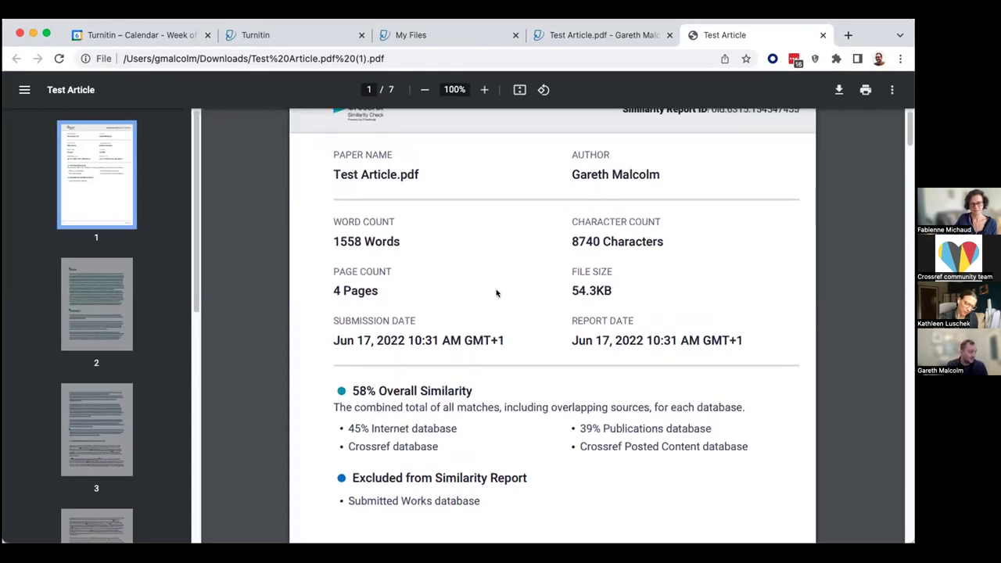
scroll(463, 238, down, 4)
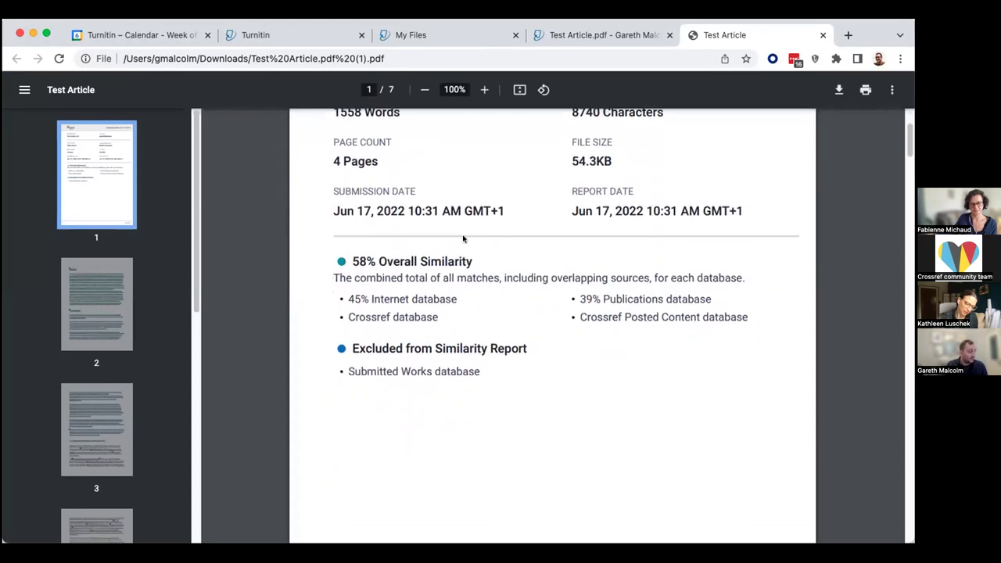
scroll(467, 231, up, 3)
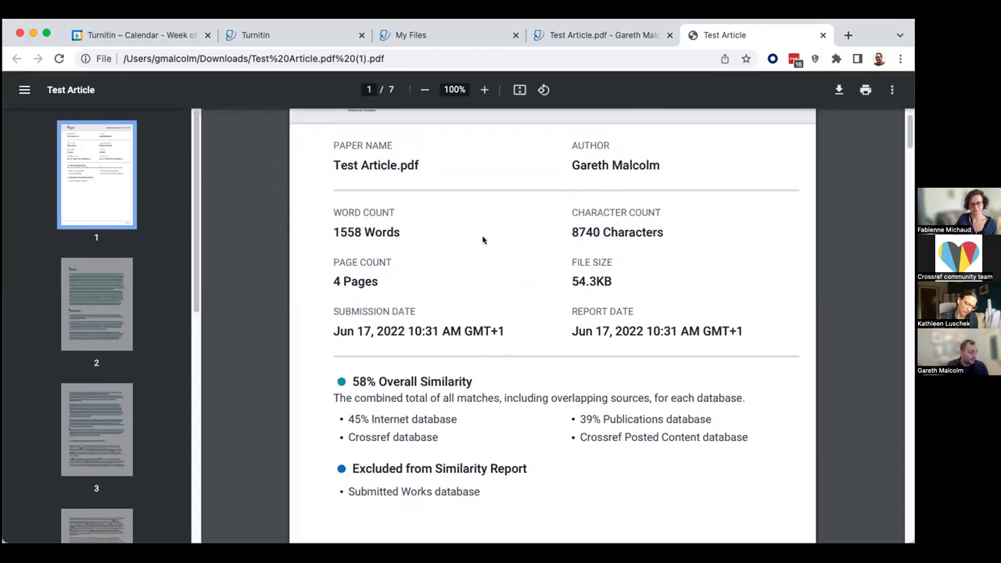
scroll(494, 232, down, 10)
scroll(496, 232, down, 9)
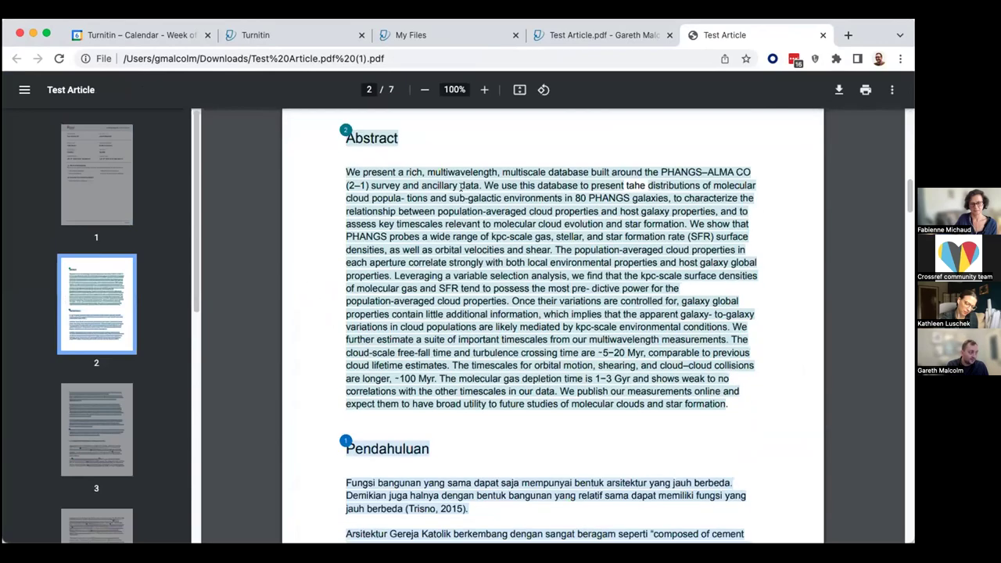
scroll(462, 196, down, 18)
scroll(462, 195, down, 20)
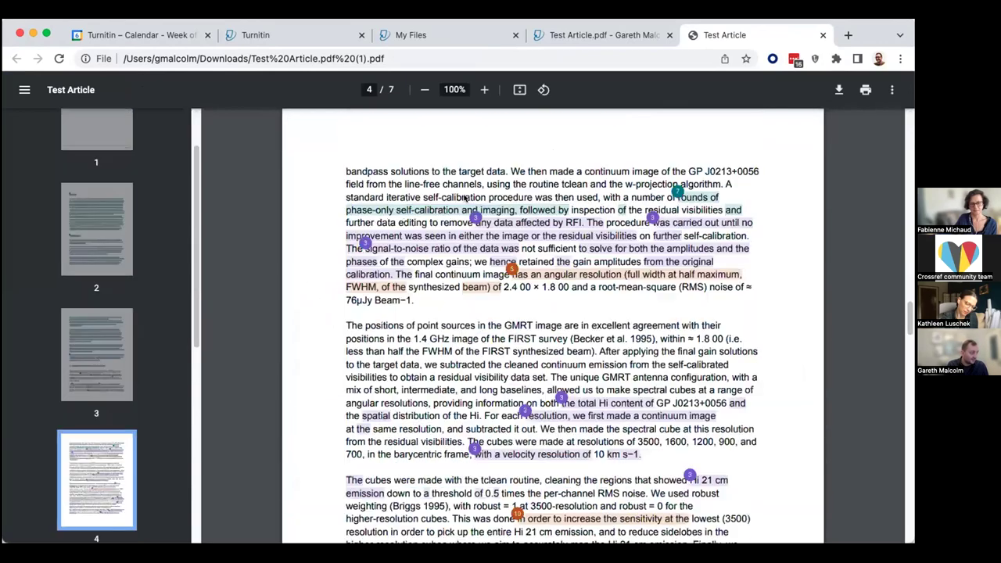
Open the arxiv.org source from the PDF report's source list and return to the report.
scroll(408, 276, down, 12)
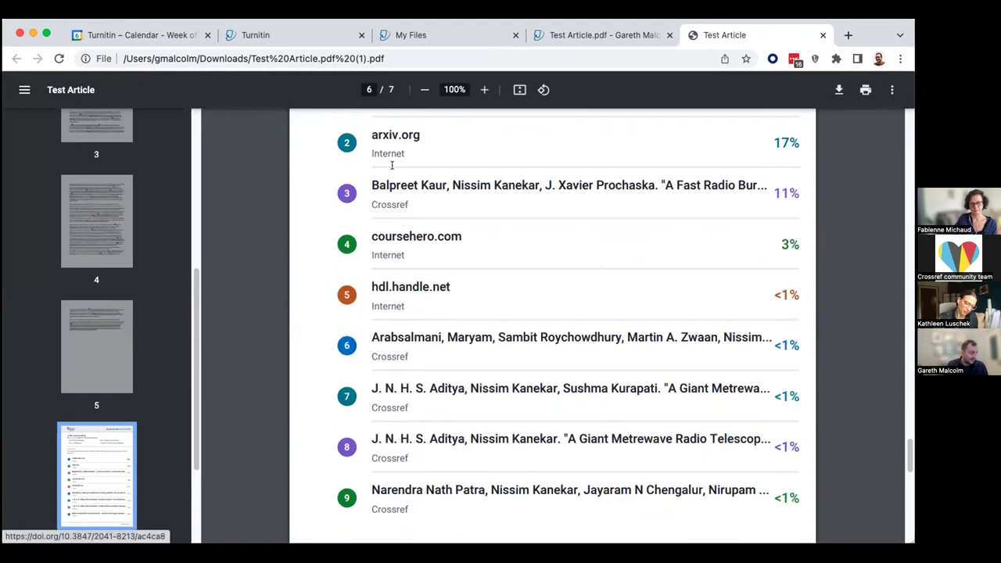
click(383, 136)
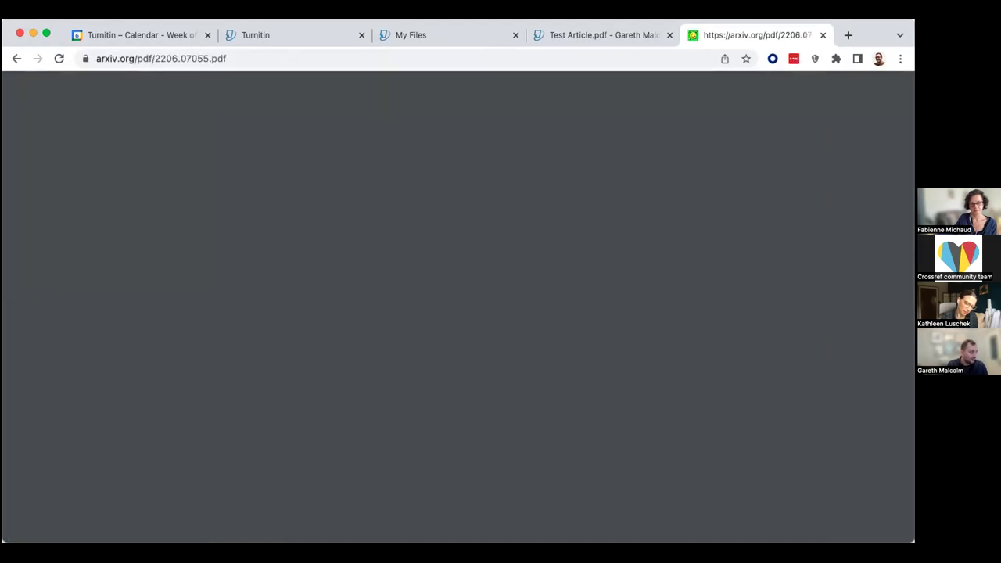
click(17, 59)
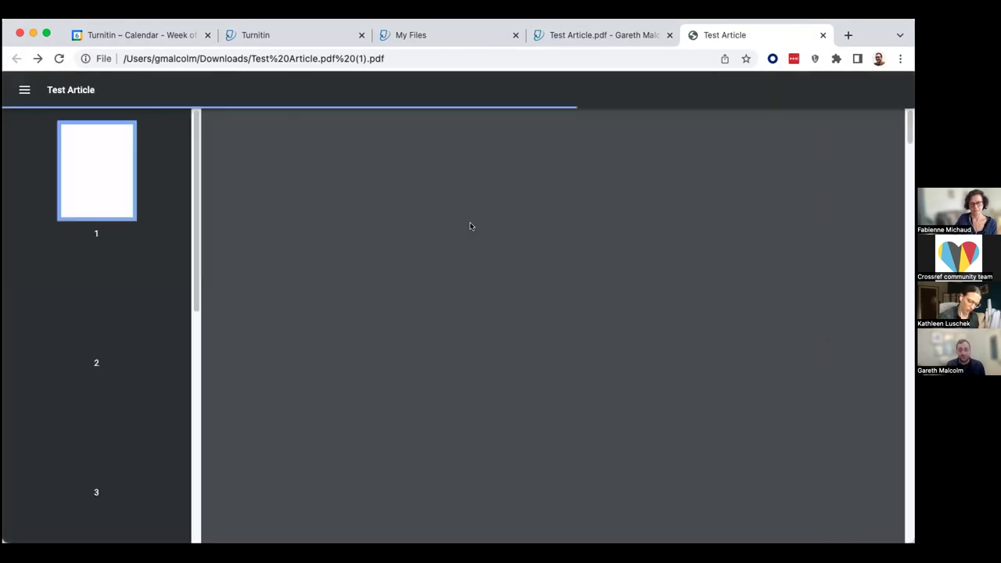
Look through the PDF report's highlighted and numbered matches once more and close the PDF.
scroll(469, 223, down, 10)
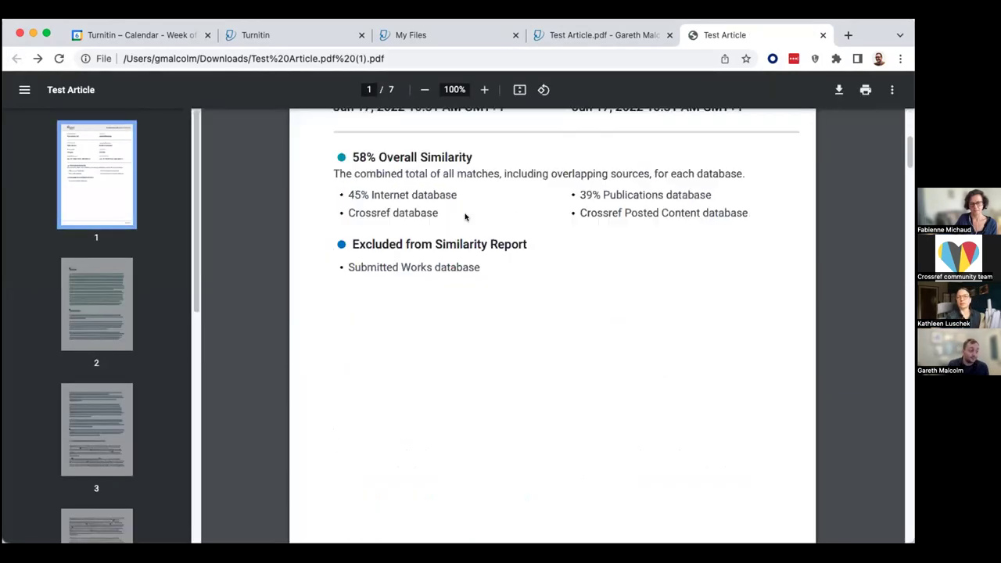
scroll(467, 218, down, 5)
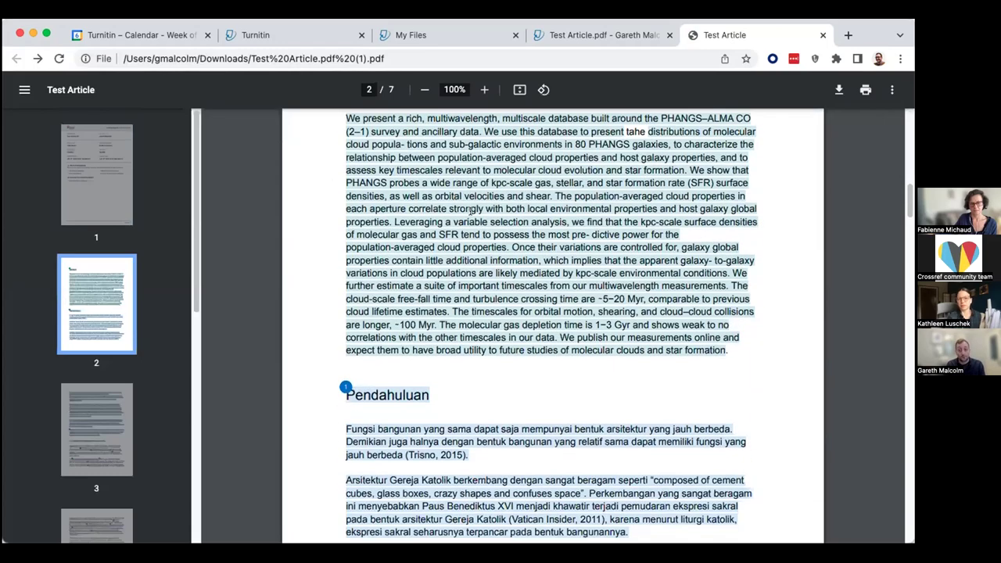
scroll(470, 209, down, 10)
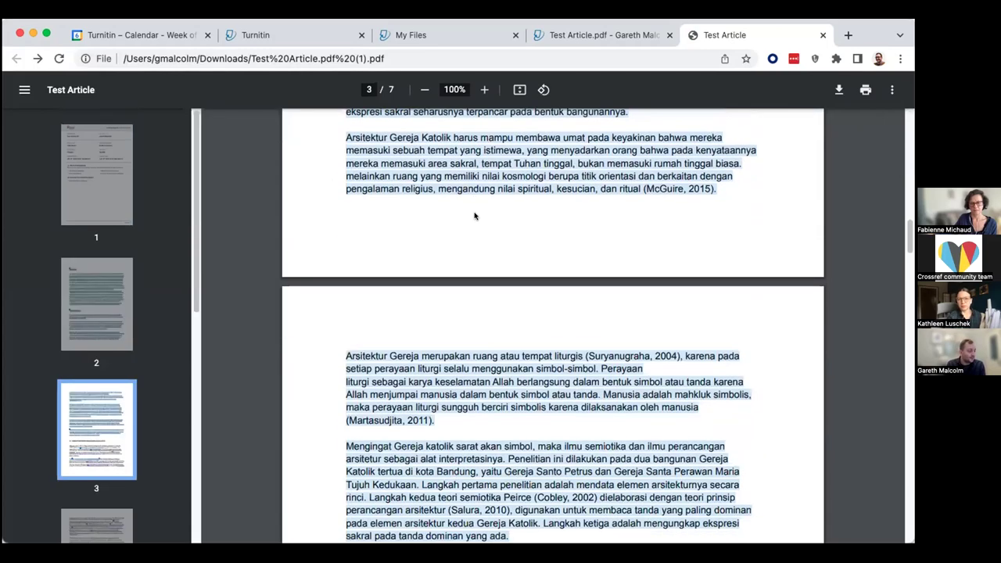
scroll(516, 210, down, 10)
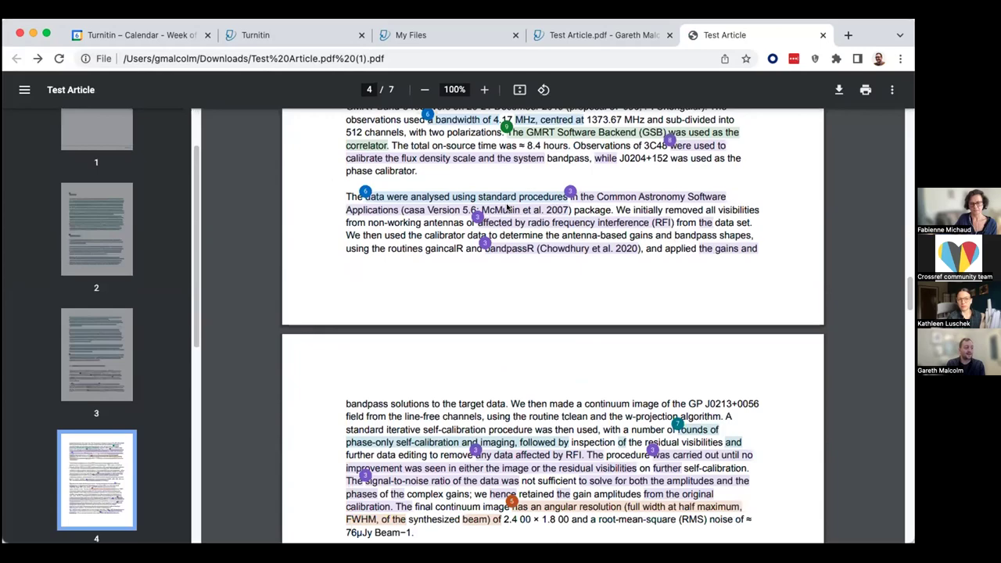
scroll(507, 208, down, 15)
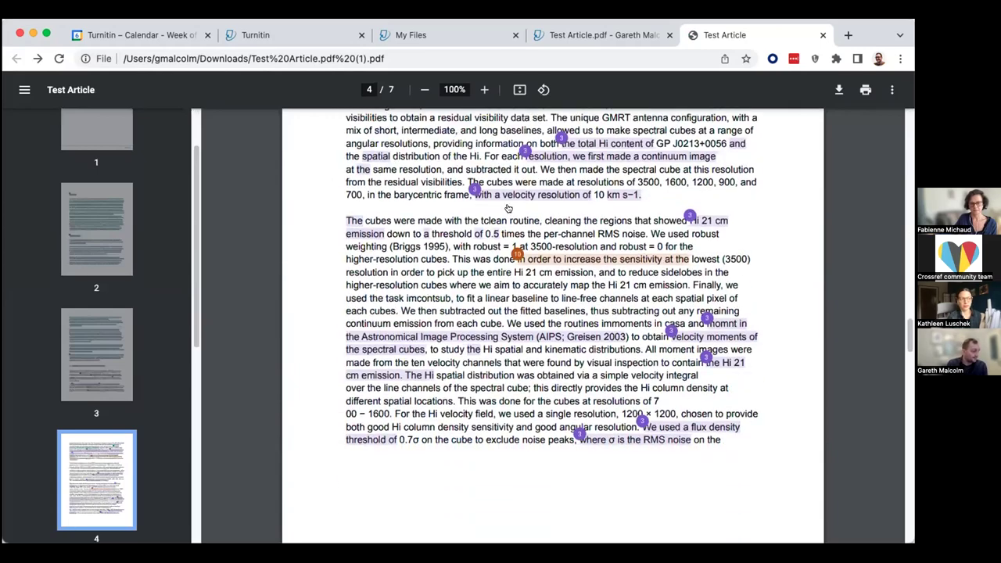
scroll(508, 207, down, 5)
scroll(529, 208, up, 20)
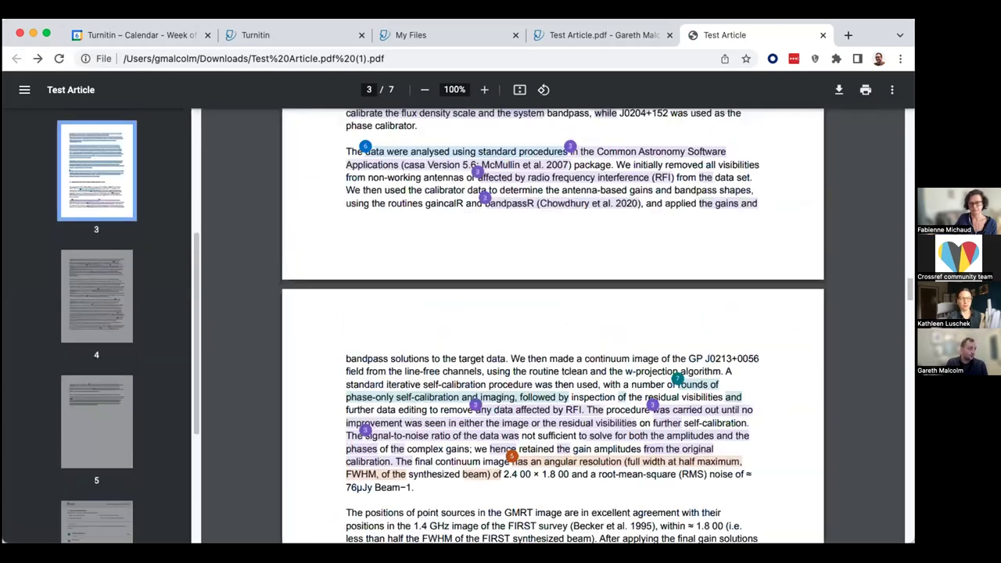
scroll(715, 110, up, 2)
key(super+w)
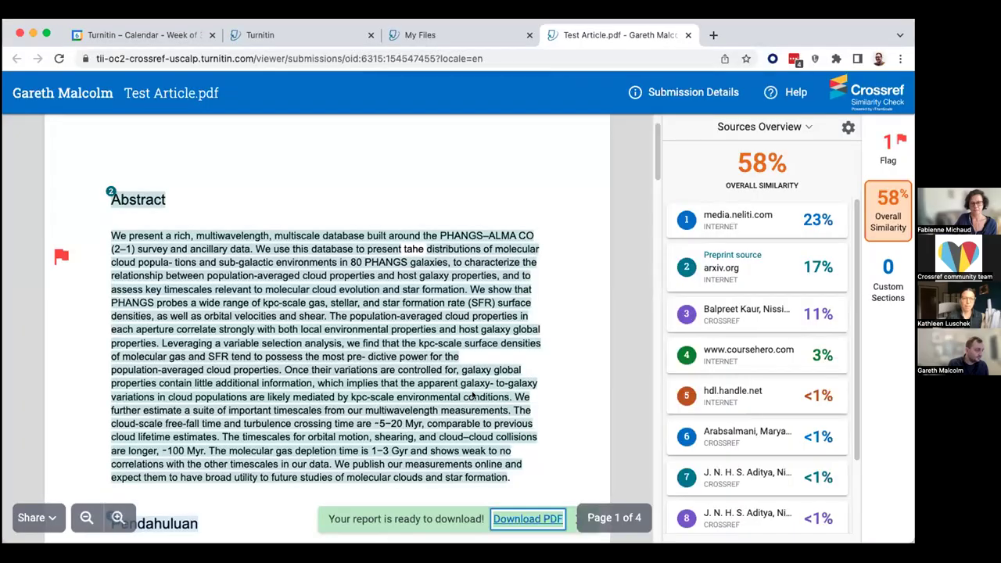
Expand the media.neliti.com source in the sources overview to show its matched text.
click(754, 219)
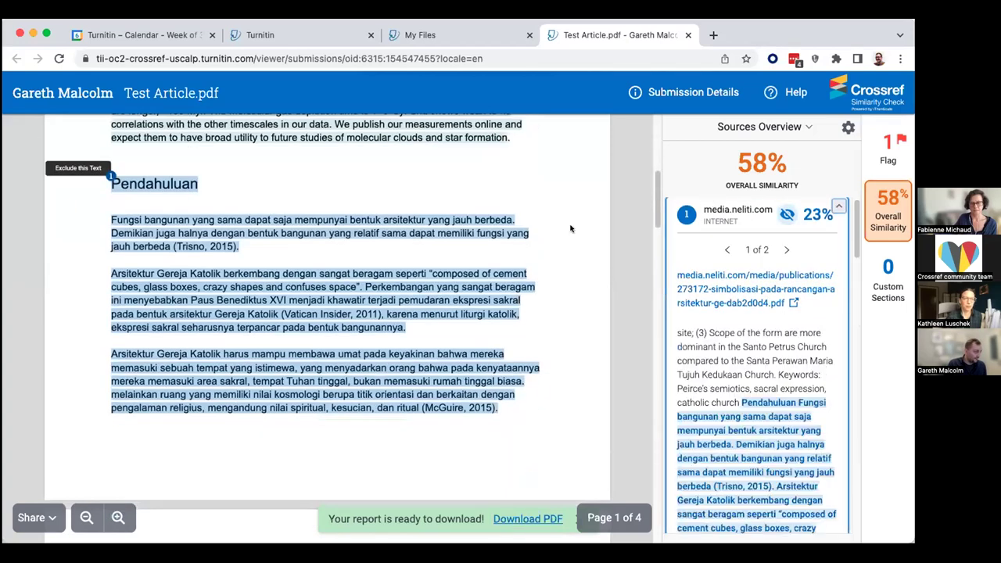
Move back and forth between the media.neliti.com source's two matches in the document and collapse the source.
click(780, 251)
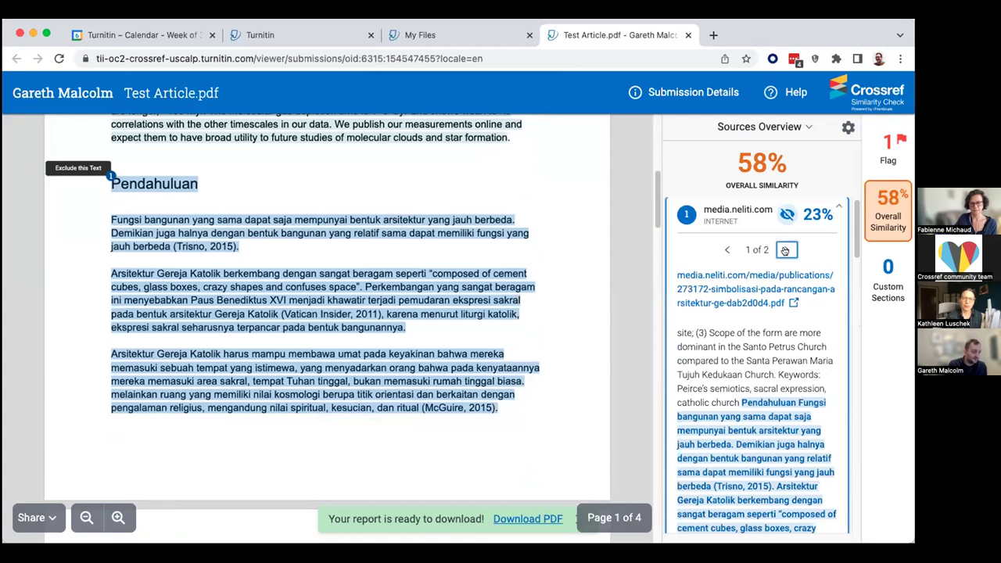
click(725, 251)
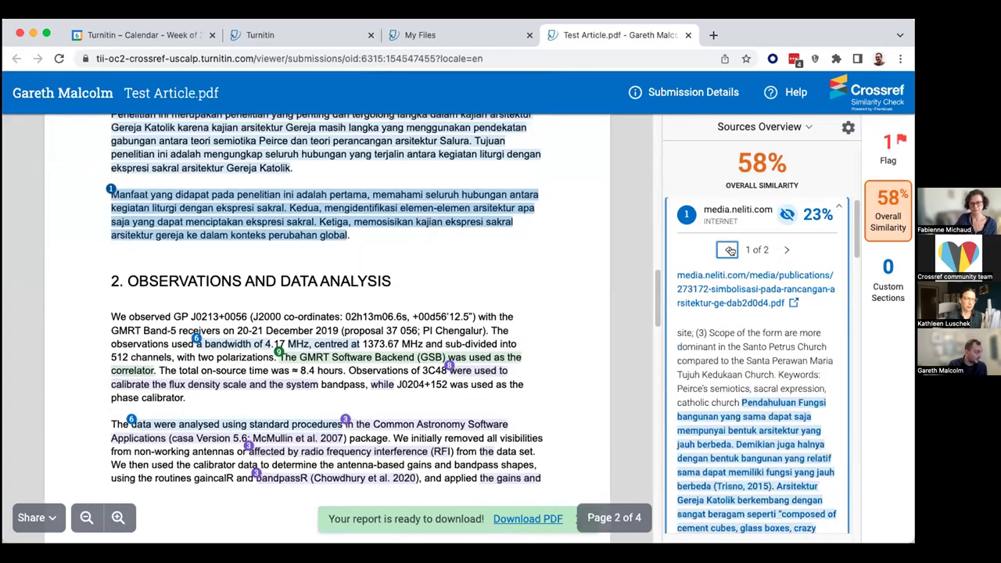
click(786, 249)
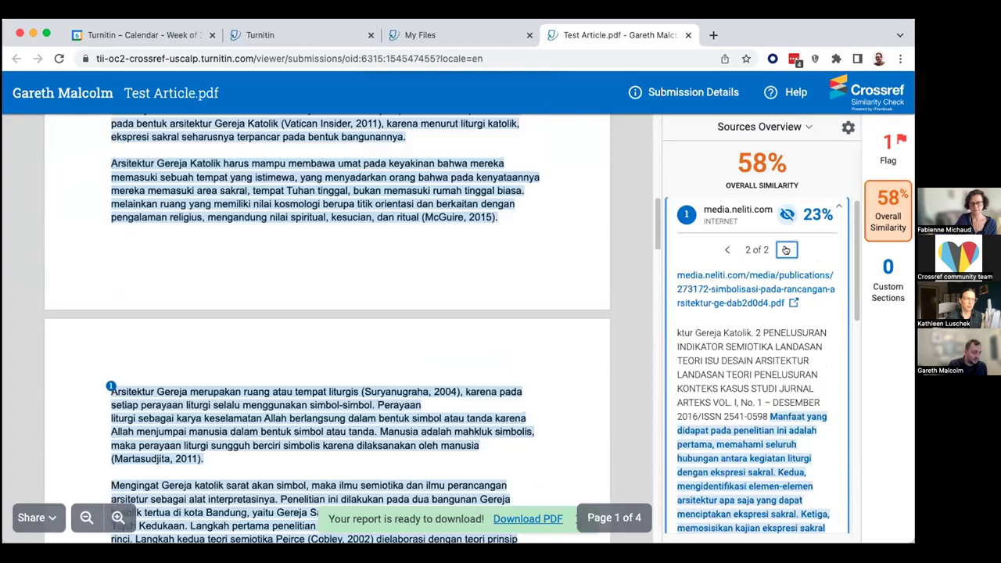
click(735, 212)
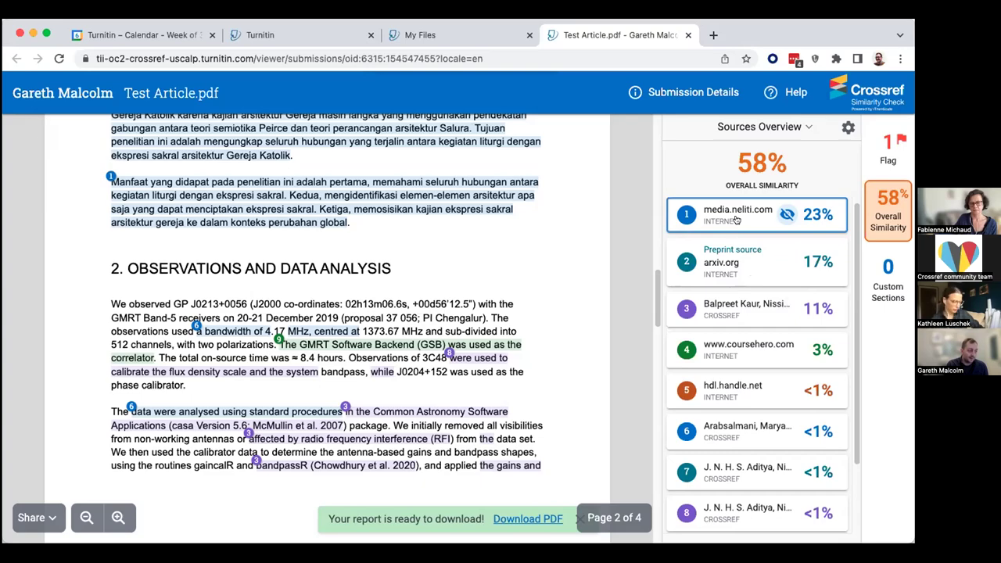
Reopen the media.neliti.com source, go through its two matches again and collapse it.
click(785, 256)
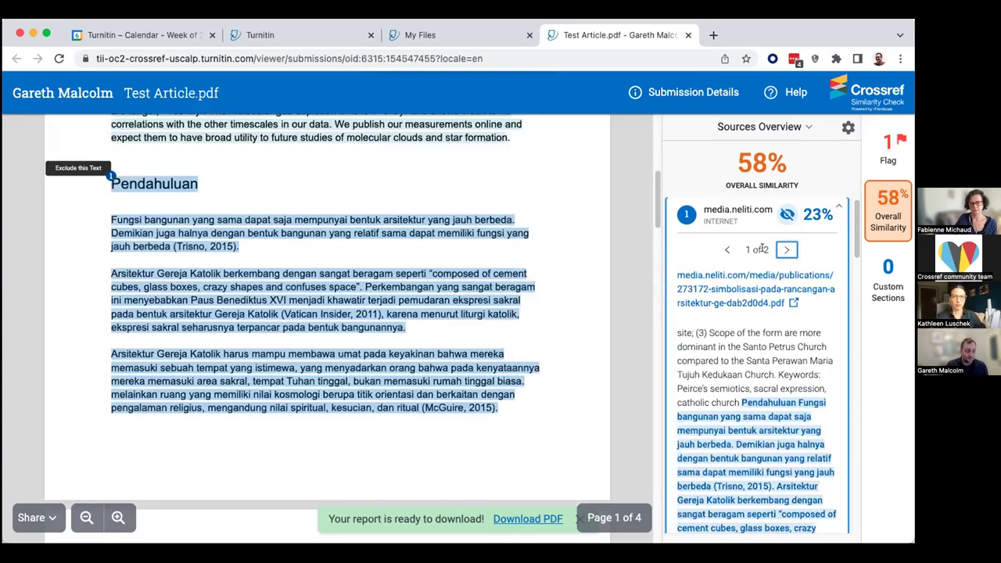
click(786, 250)
click(727, 250)
click(839, 206)
Expand the third source, a Crossref article, advance through its matches to the fifth one and collapse it.
click(739, 304)
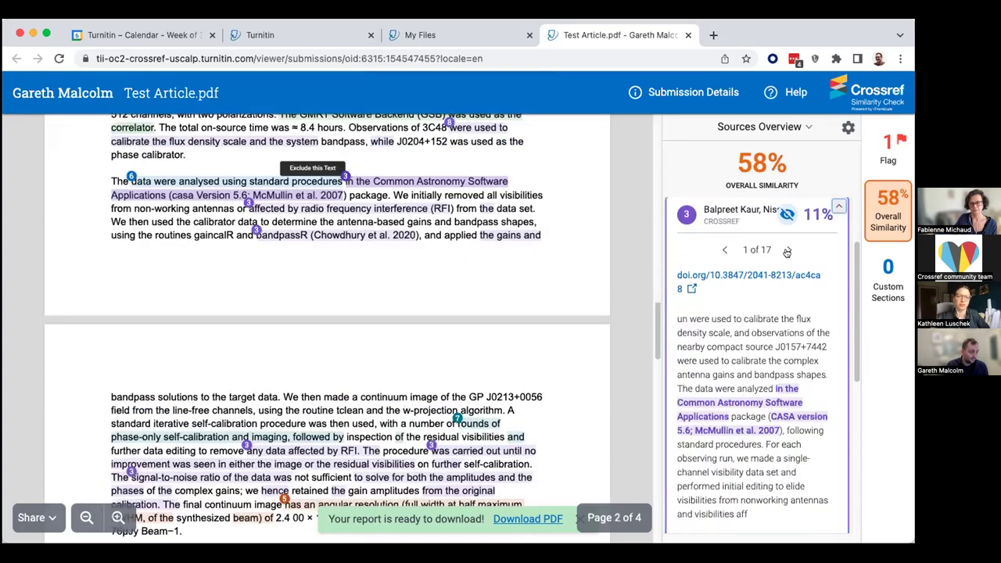
click(788, 250)
click(787, 250)
click(786, 250)
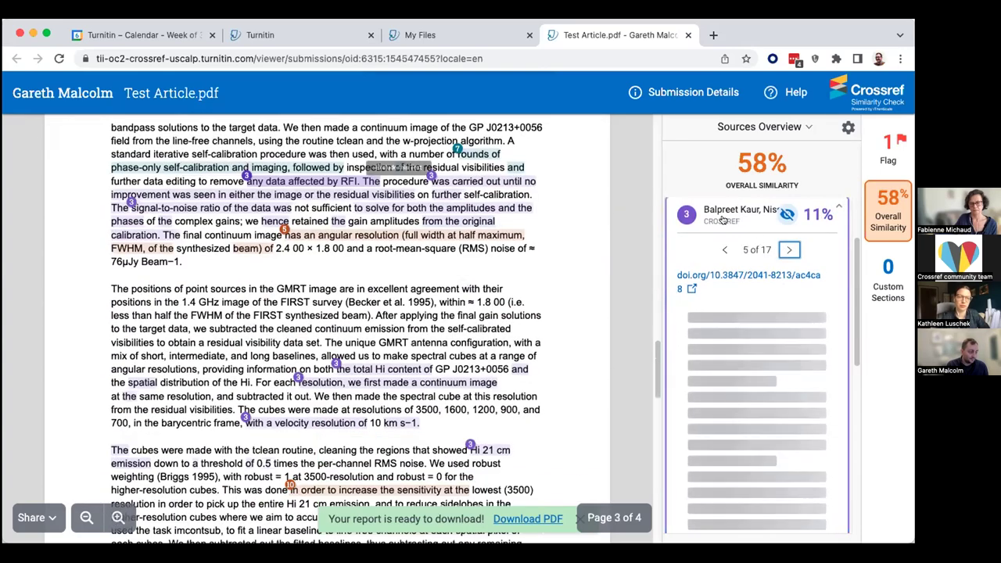
click(750, 213)
click(735, 265)
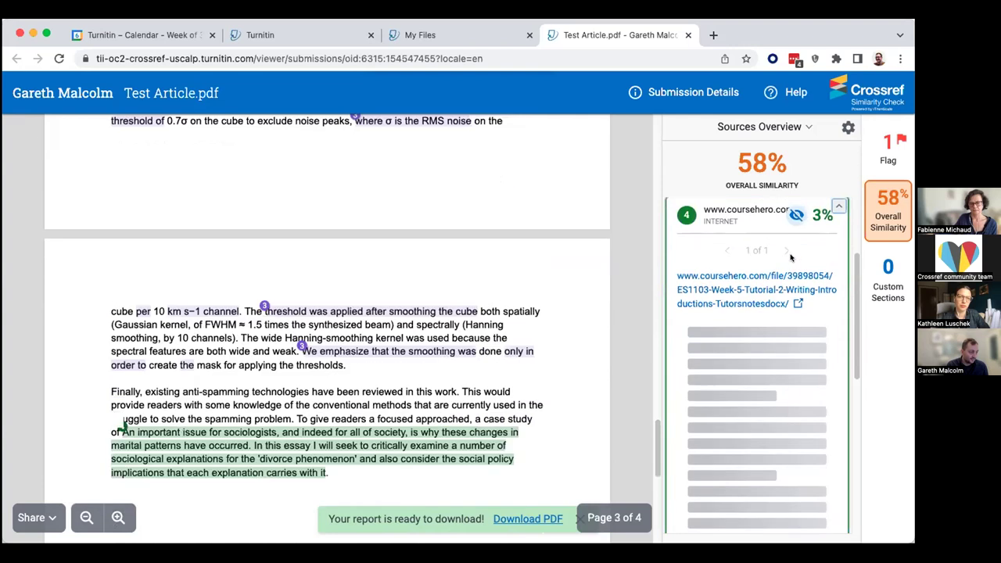
click(741, 224)
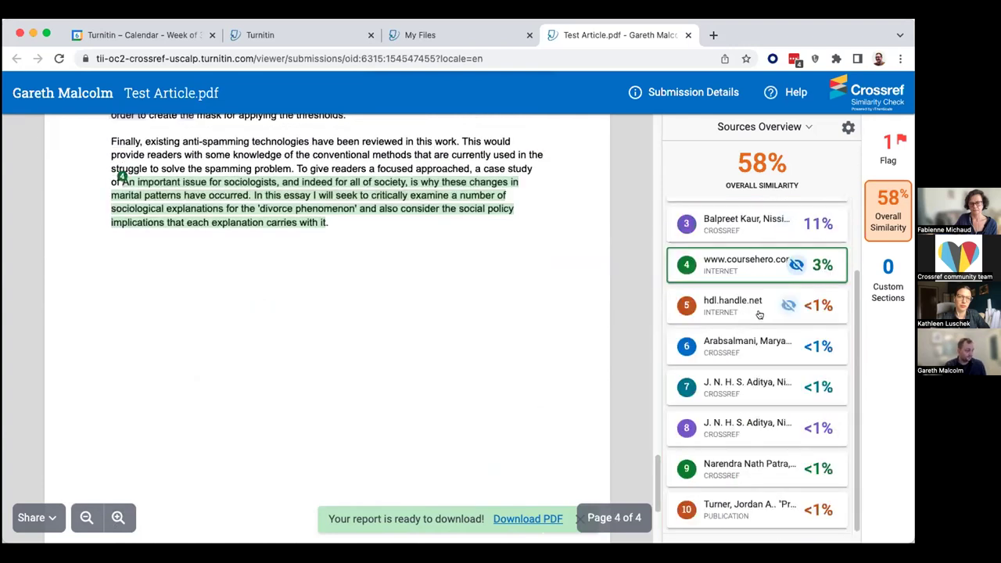
scroll(782, 297, up, 2)
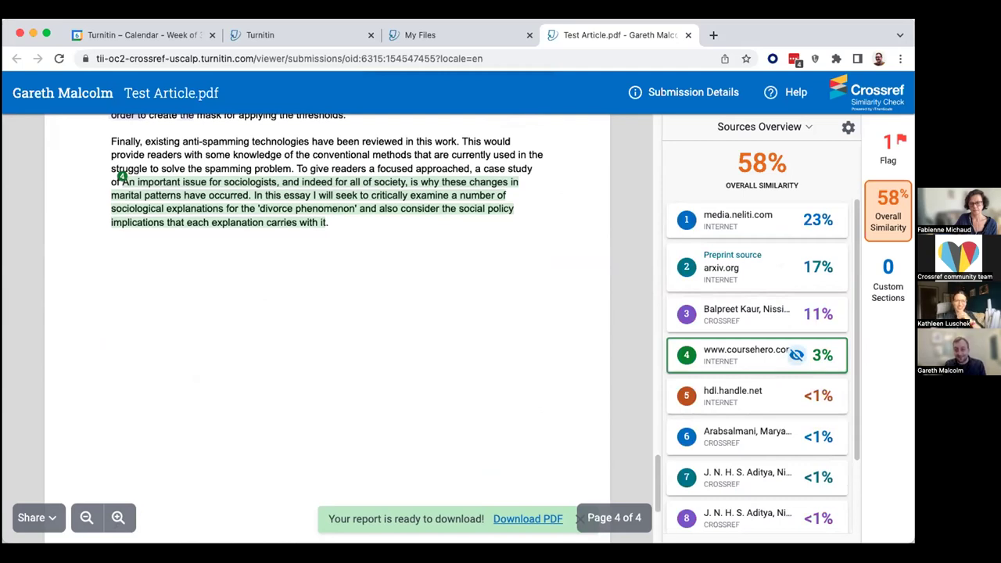
scroll(326, 357, up, 5)
scroll(326, 358, up, 15)
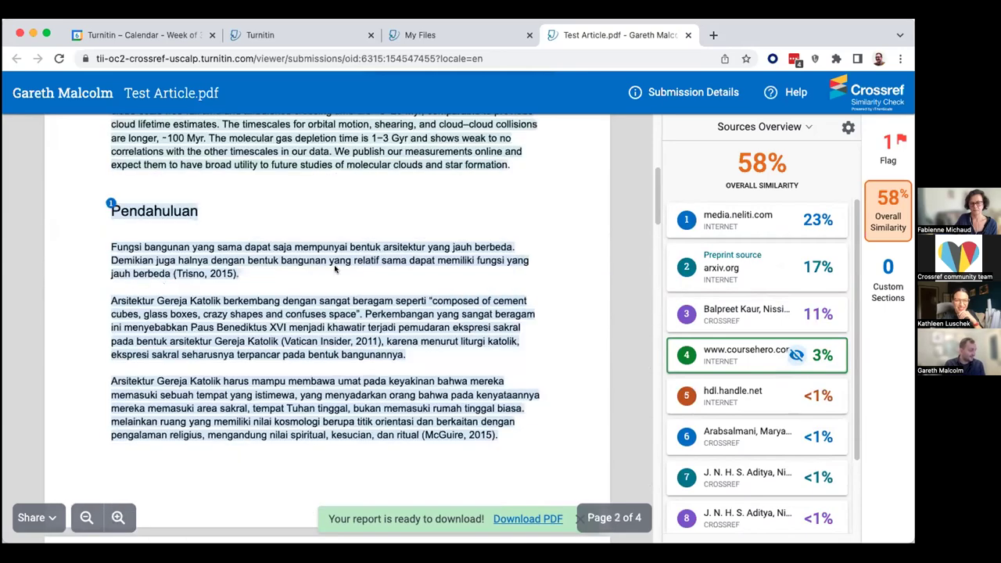